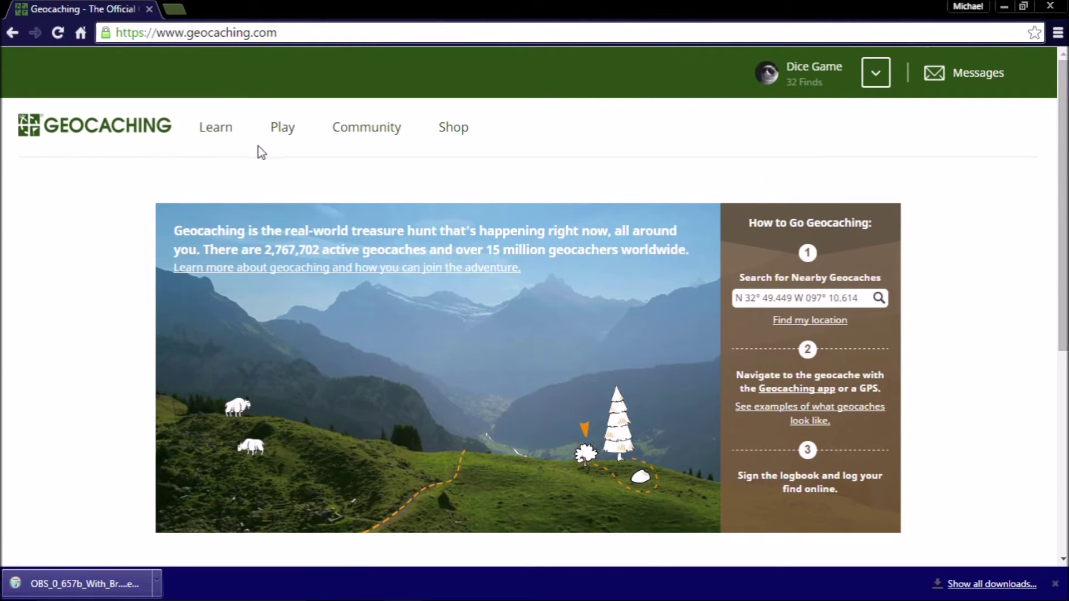
# Go to the Your Pocket Queries page through the Play menu
pyautogui.moveTo(291, 144)
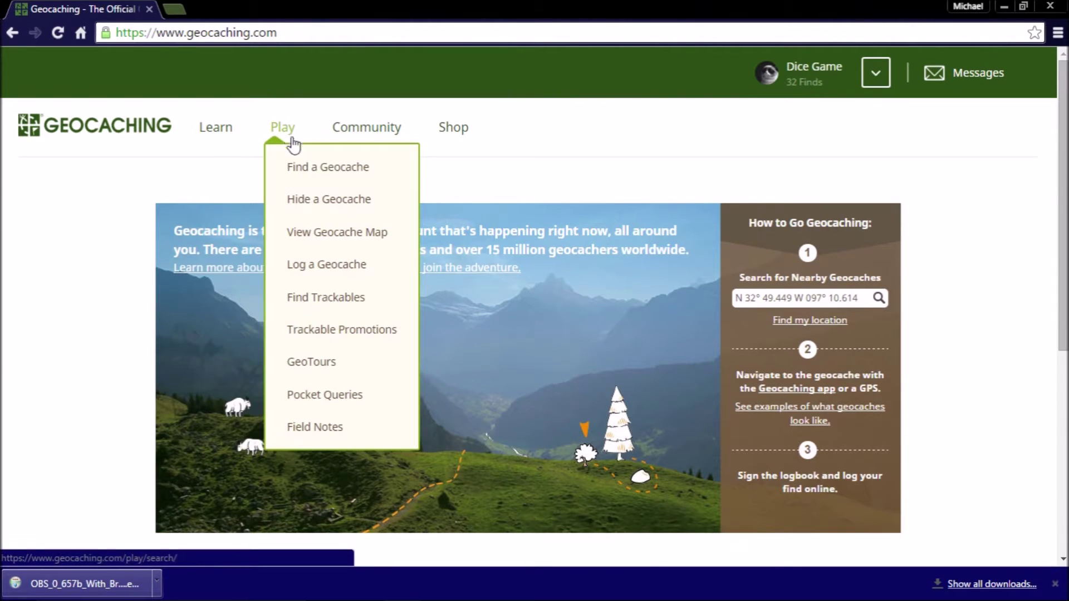
pyautogui.click(334, 396)
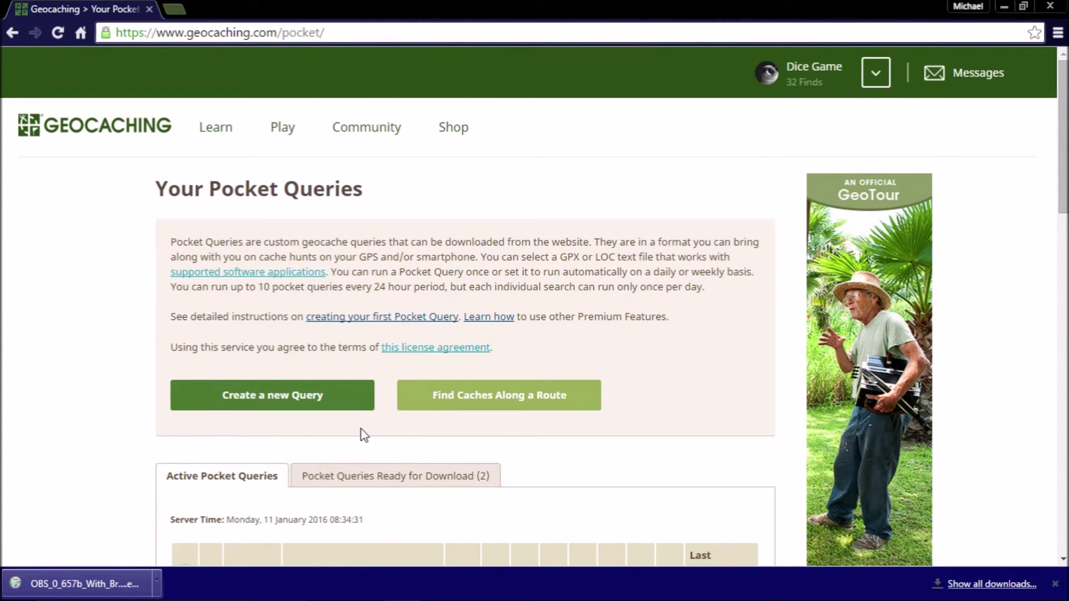
# Start a new pocket query, showing the New Query form in a new tab
pyautogui.scroll(-1, 377, 429)
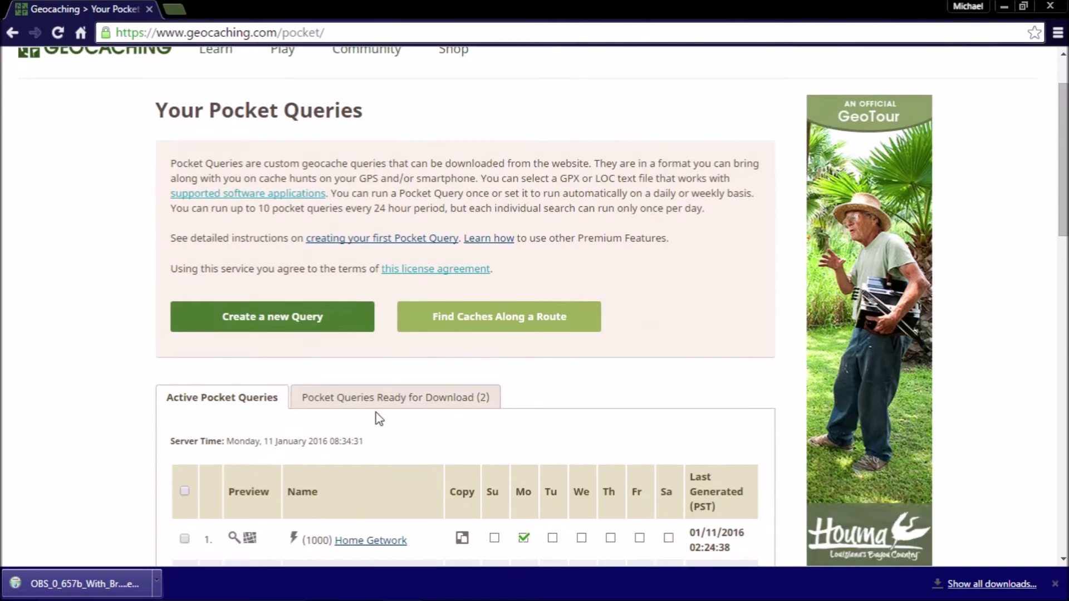
pyautogui.scroll(1, 373, 412)
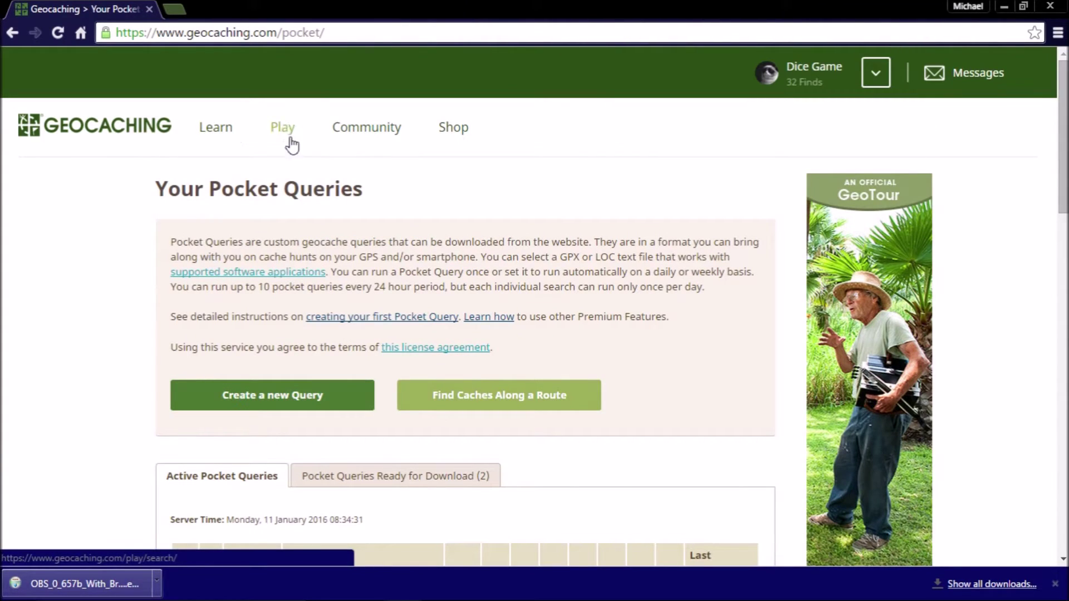
pyautogui.moveTo(283, 135)
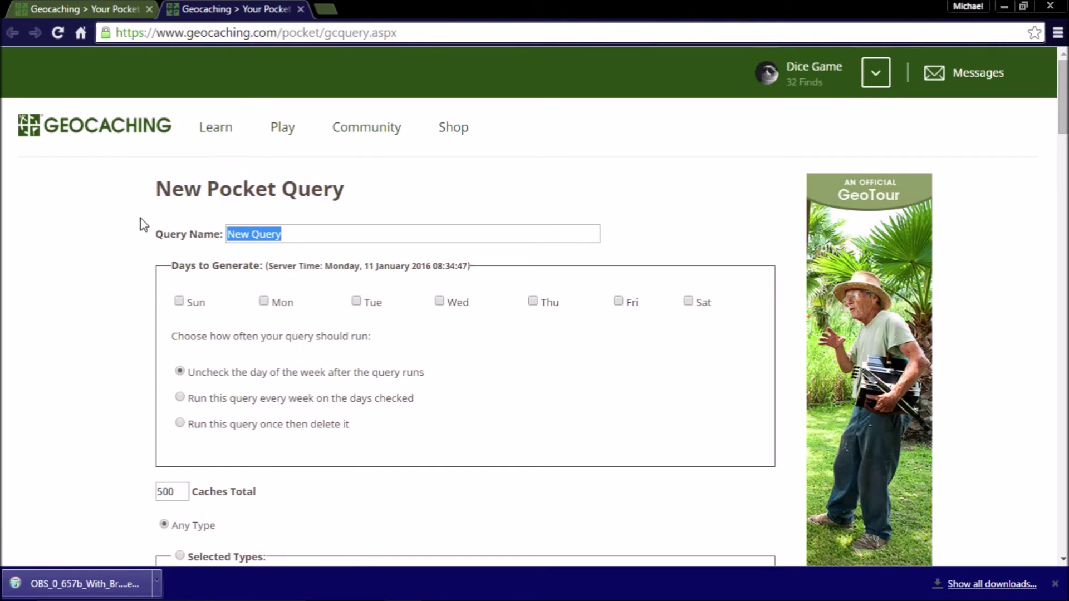
# Name the query 'Testable', generate it Mondays, run once then delete, 1000 caches total
pyautogui.write('Testable')
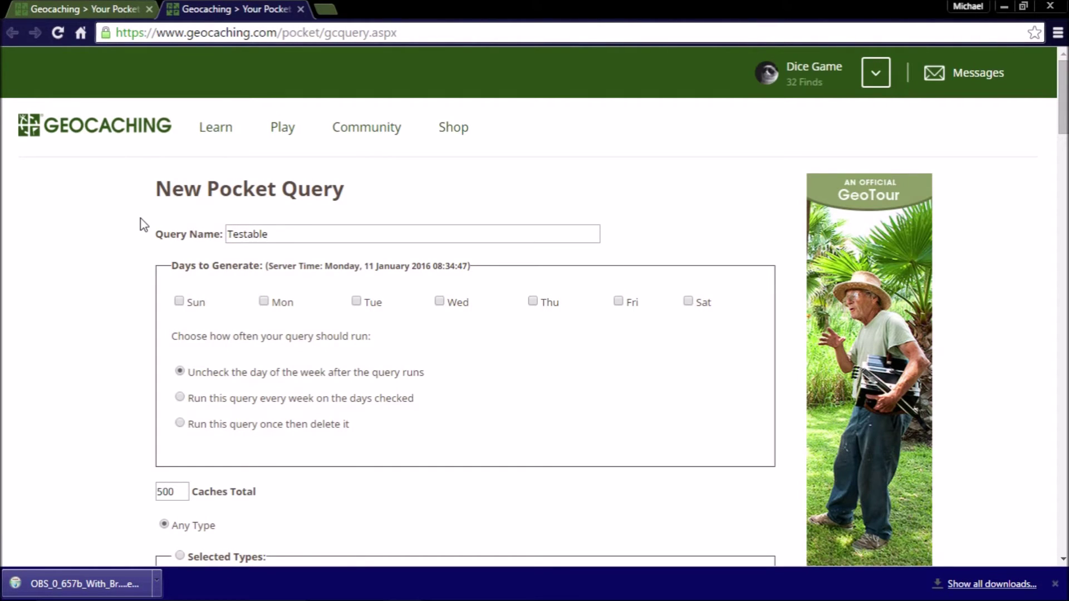
pyautogui.click(265, 303)
pyautogui.scroll(-3, 518, 368)
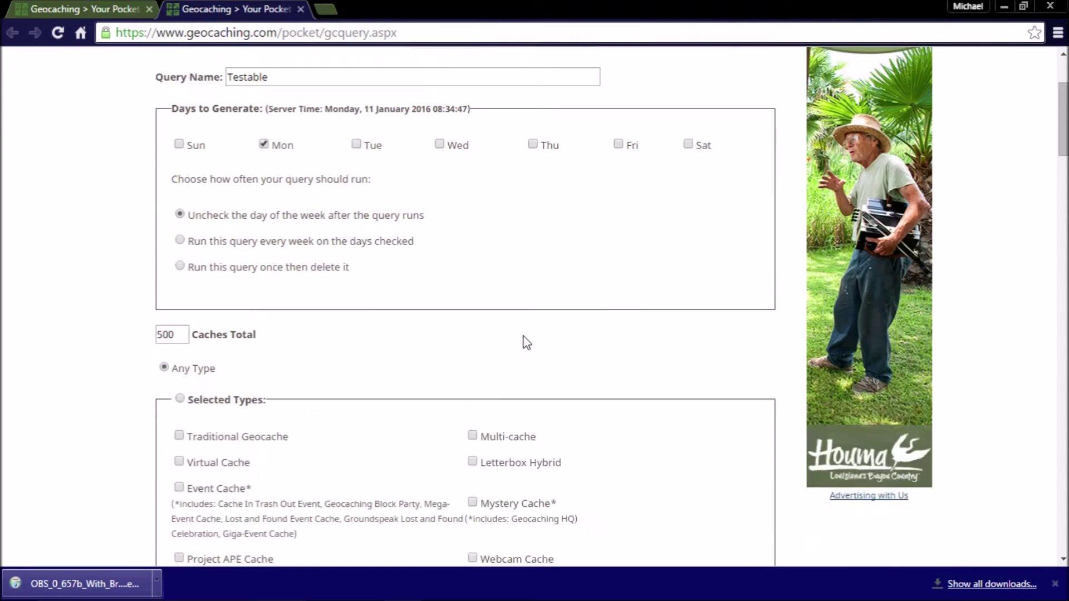
pyautogui.click(182, 267)
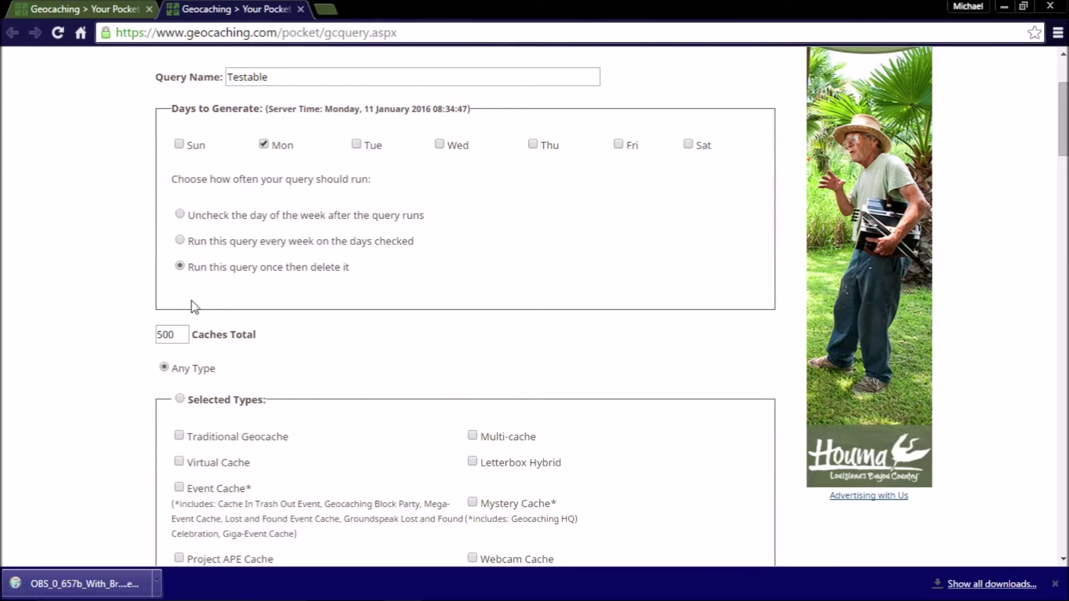
pyautogui.doubleClick(172, 334)
pyautogui.write('1000')
pyautogui.click(364, 359)
pyautogui.scroll(-3, 300, 365)
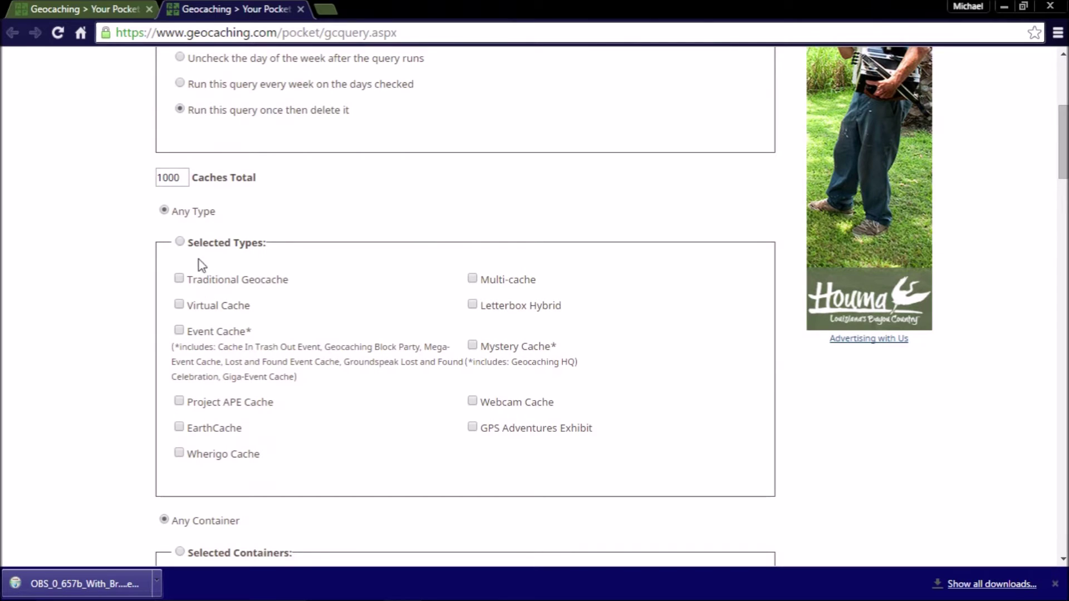
# Include Traditional and Multi-cache geocache types in the query
pyautogui.click(190, 285)
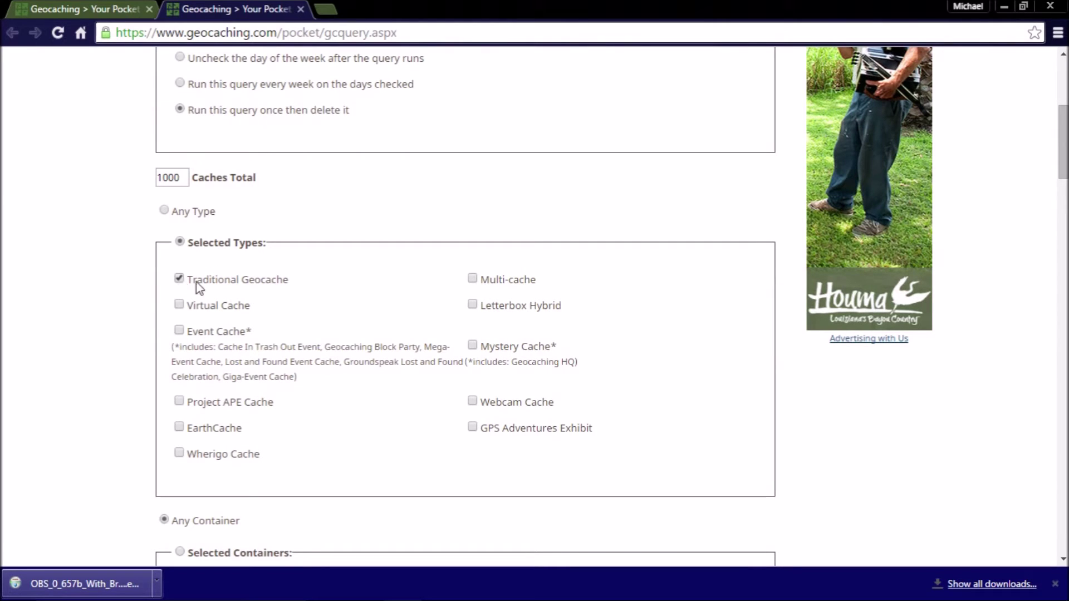
pyautogui.click(474, 281)
pyautogui.scroll(-4, 362, 435)
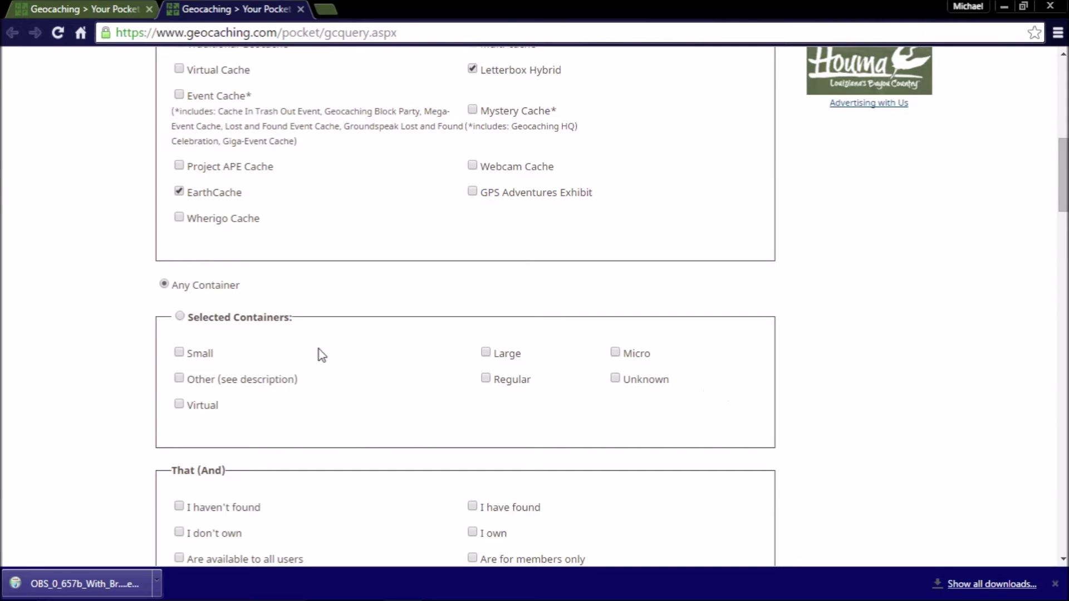
pyautogui.scroll(-3, 317, 376)
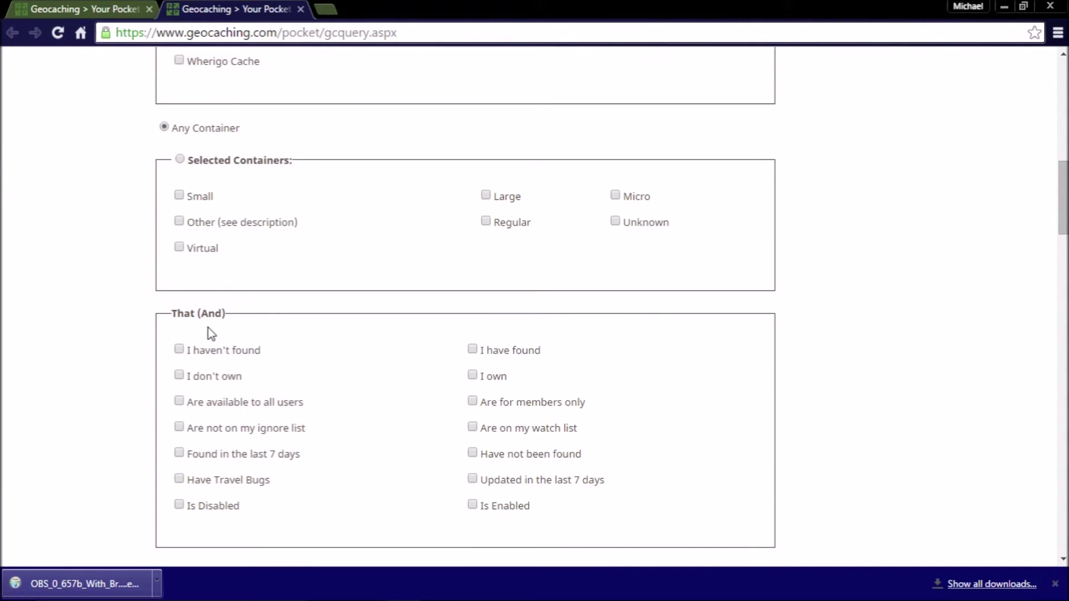
# Limit the query results to caches I haven't found
pyautogui.click(179, 350)
pyautogui.scroll(-2, 384, 414)
pyautogui.scroll(-1, 390, 417)
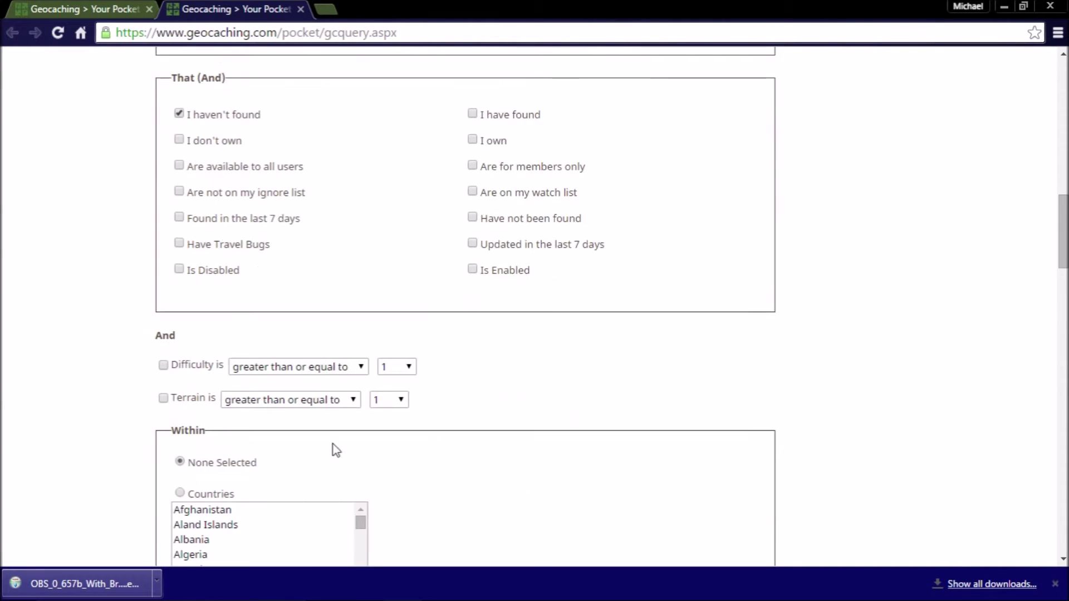
pyautogui.scroll(-3, 245, 393)
pyautogui.scroll(-2, 267, 440)
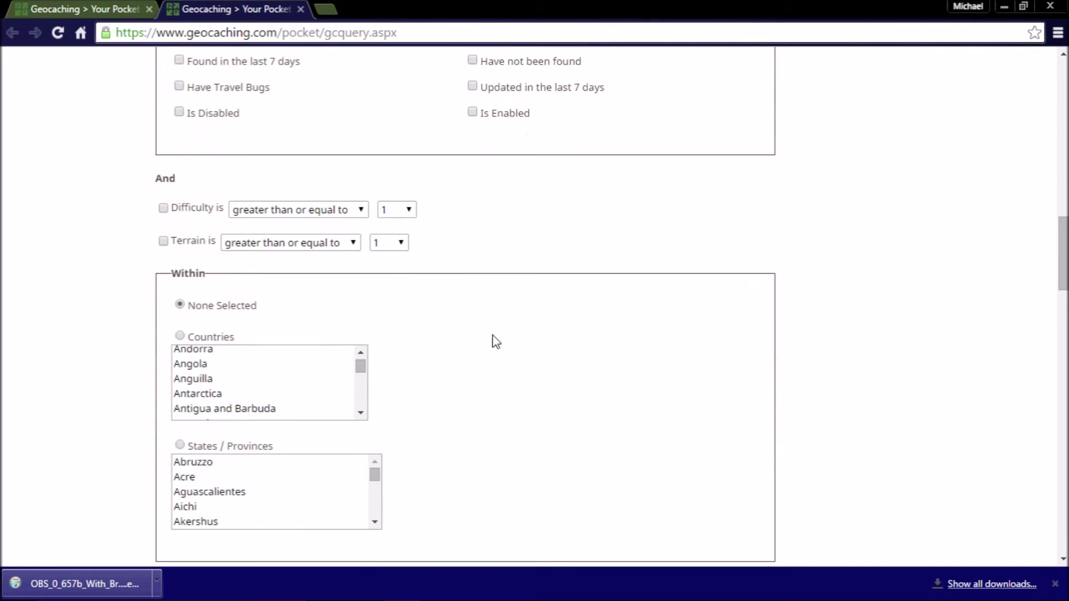
pyautogui.scroll(-3, 474, 396)
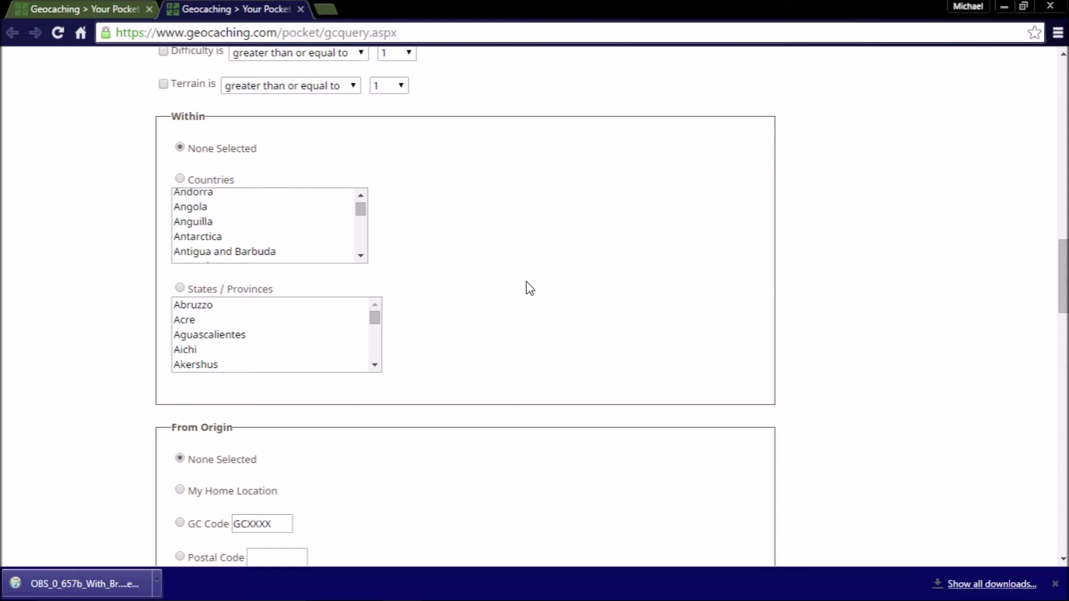
pyautogui.scroll(-5, 529, 279)
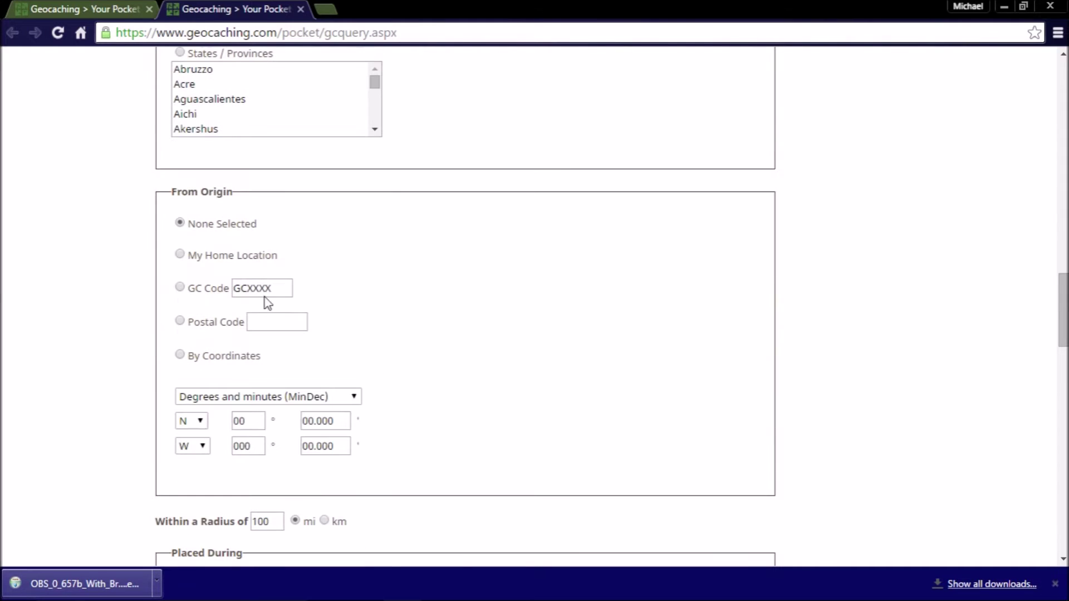
# Use Postal Code as the search origin, enter the code, and keep the 100-mile radius
pyautogui.click(179, 321)
pyautogui.write('76053')
pyautogui.click(365, 313)
pyautogui.scroll(-3, 402, 363)
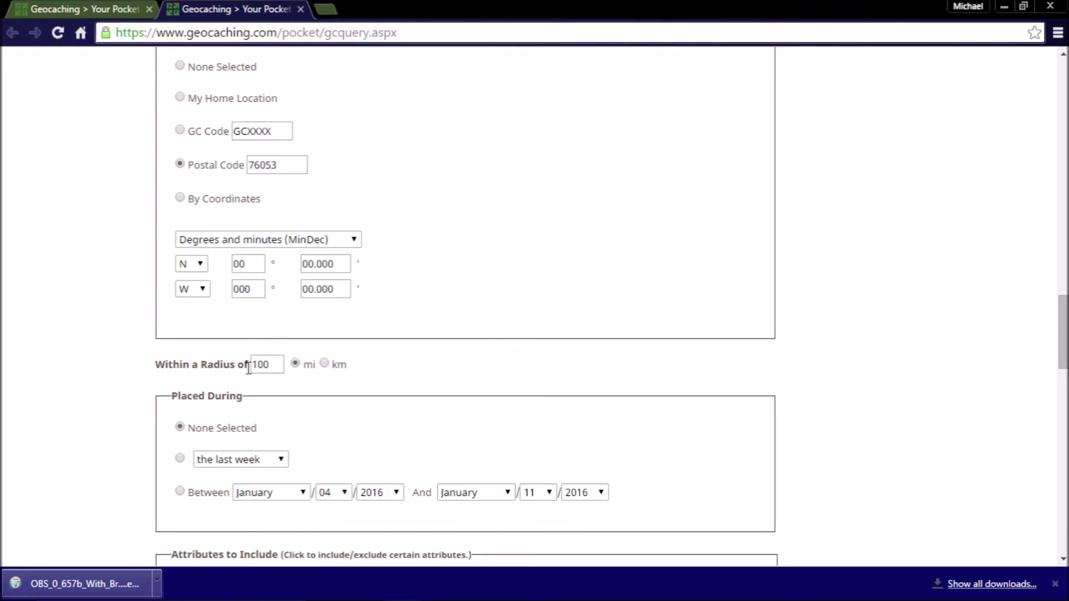
pyautogui.scroll(-4, 286, 374)
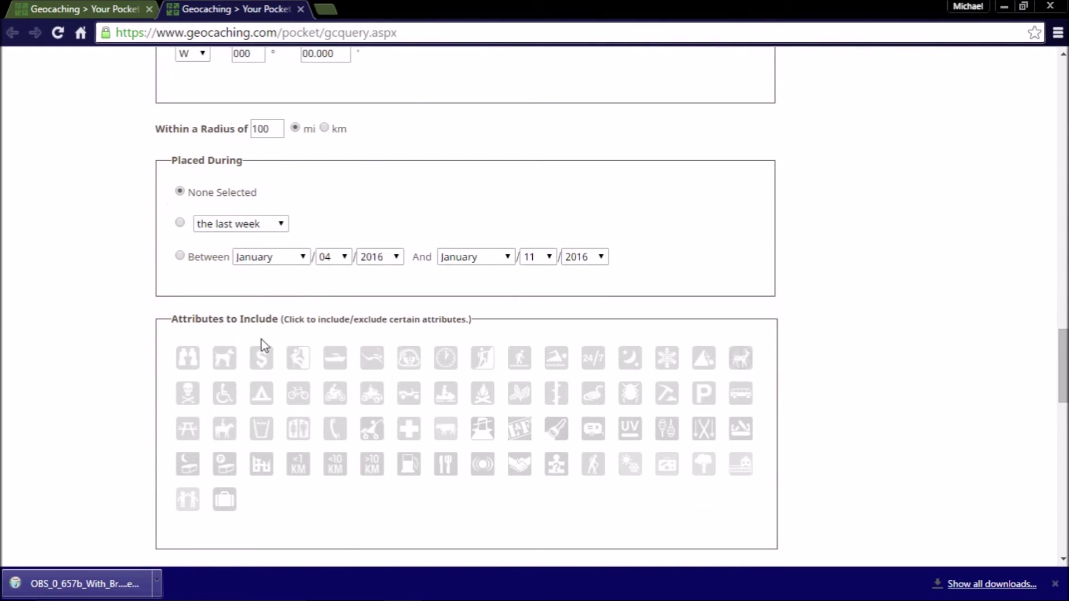
pyautogui.scroll(-1, 495, 395)
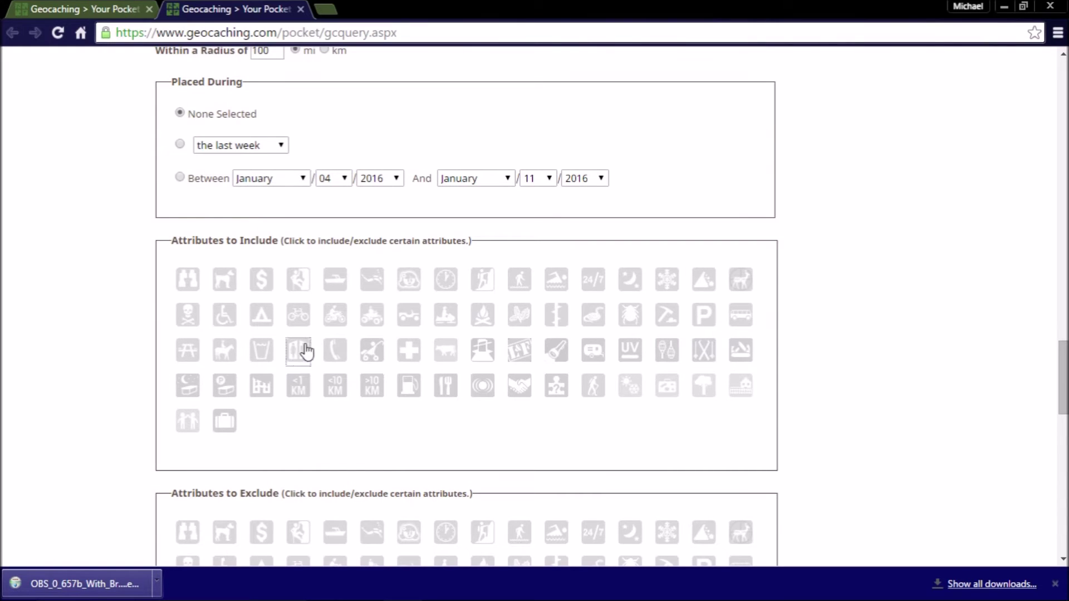
pyautogui.scroll(-2, 418, 353)
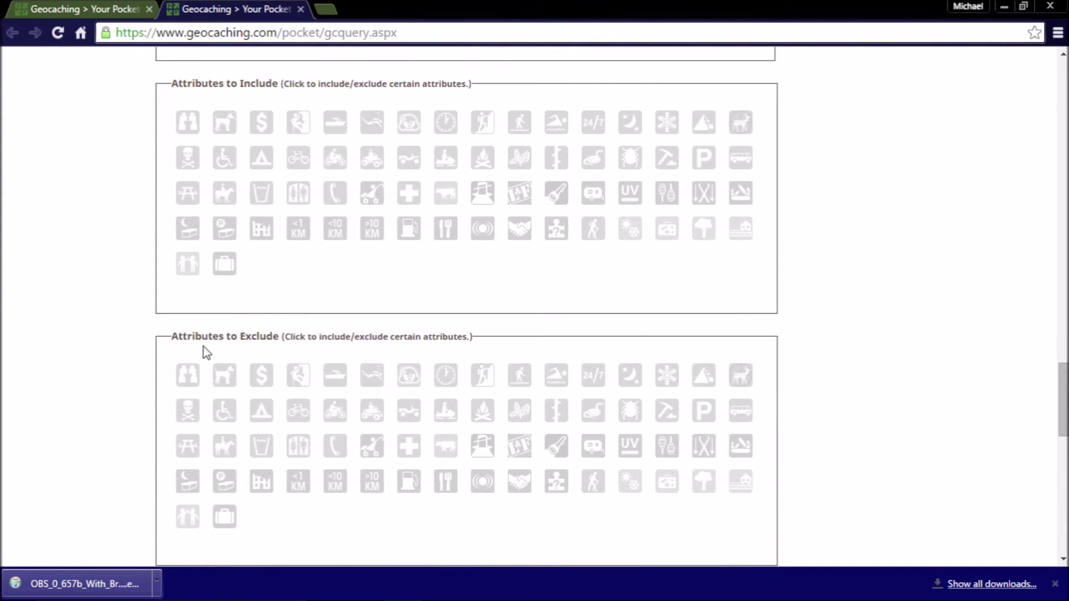
# Exclude boat and scuba attributes, keep GPX output, and submit the Testable query
pyautogui.click(335, 376)
pyautogui.click(372, 378)
pyautogui.scroll(-6, 407, 428)
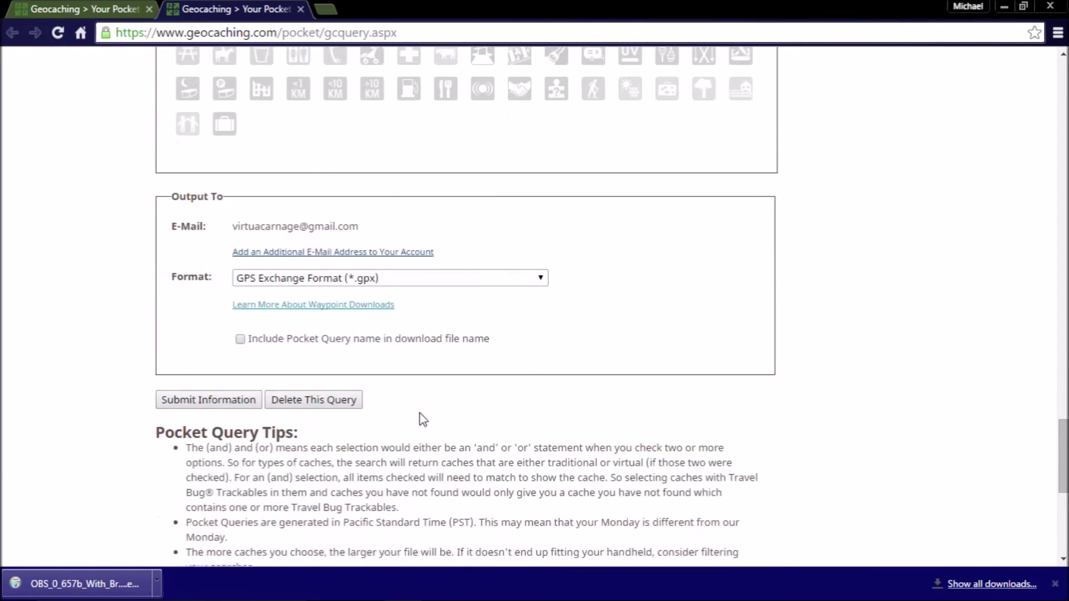
pyautogui.click(348, 278)
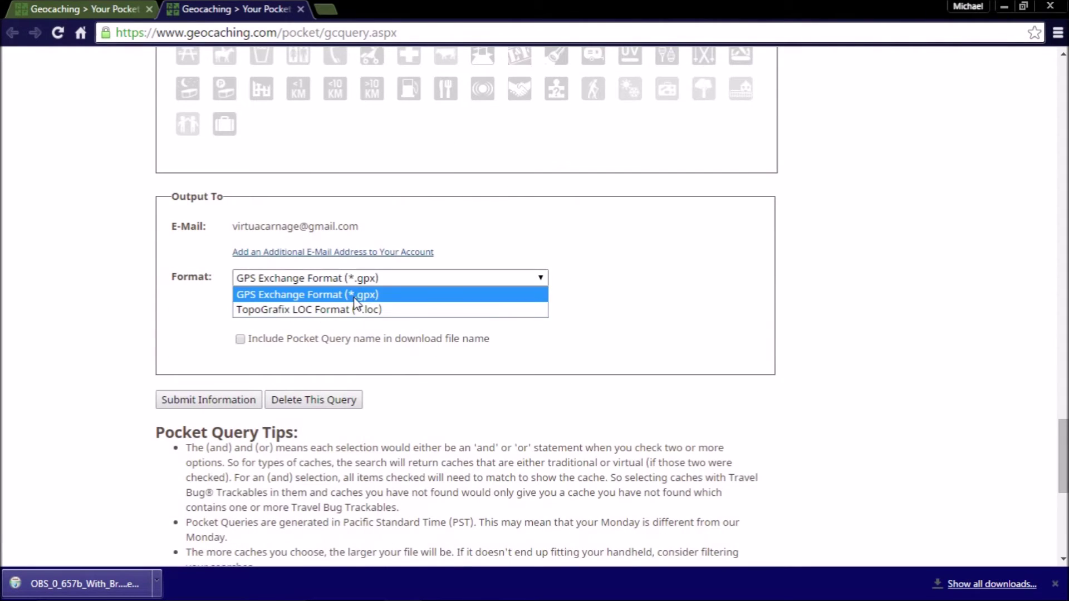
pyautogui.click(352, 293)
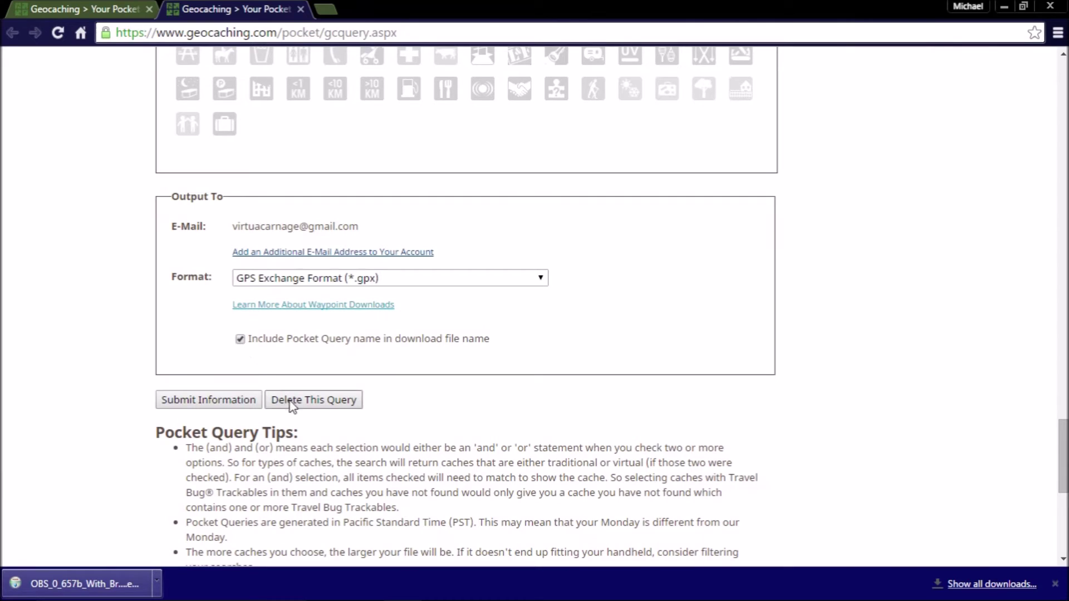
pyautogui.click(242, 401)
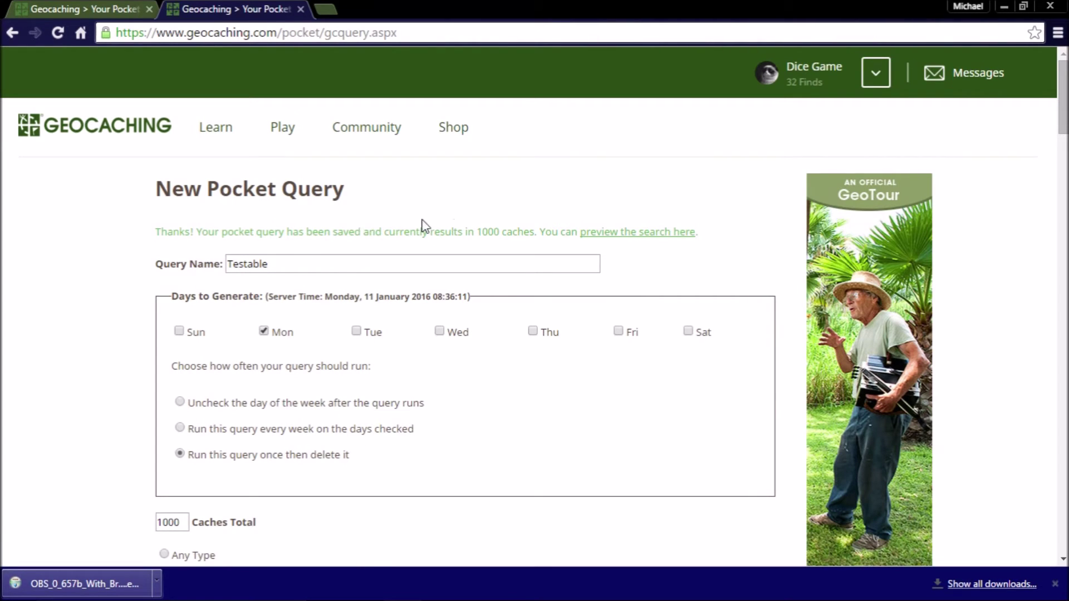
# Refresh Pocket Queries and download 17114499_Testable.zip from the ready-for-download list
pyautogui.moveTo(281, 133)
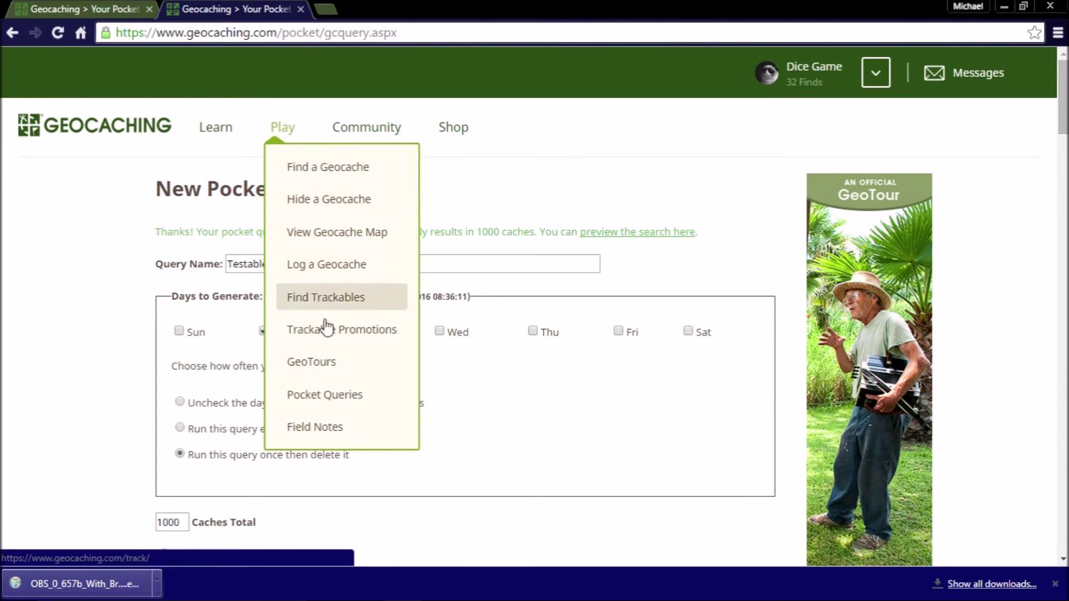
pyautogui.click(332, 395)
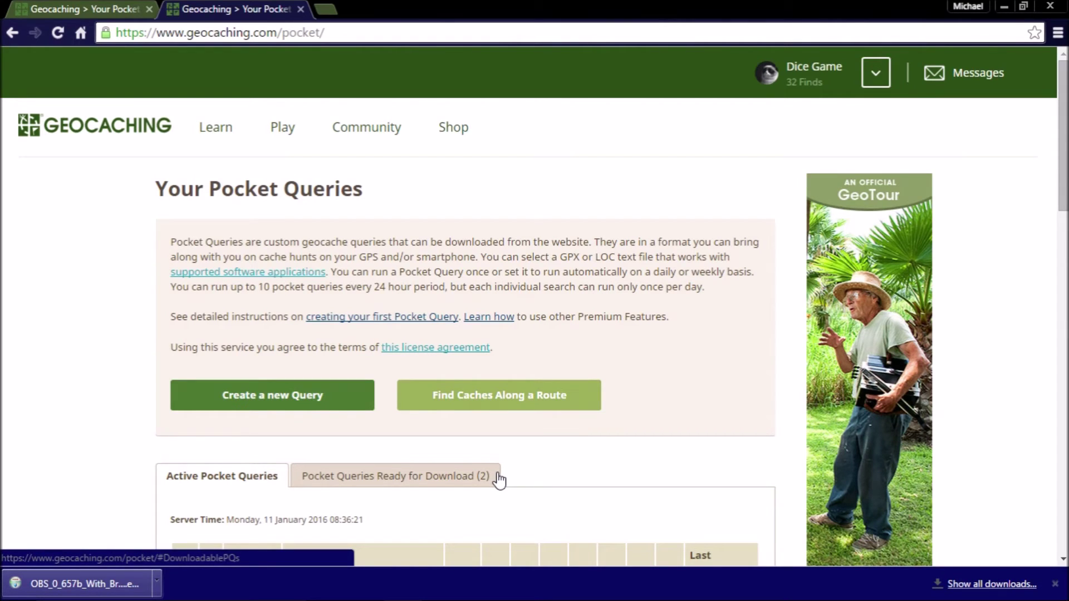
pyautogui.click(59, 31)
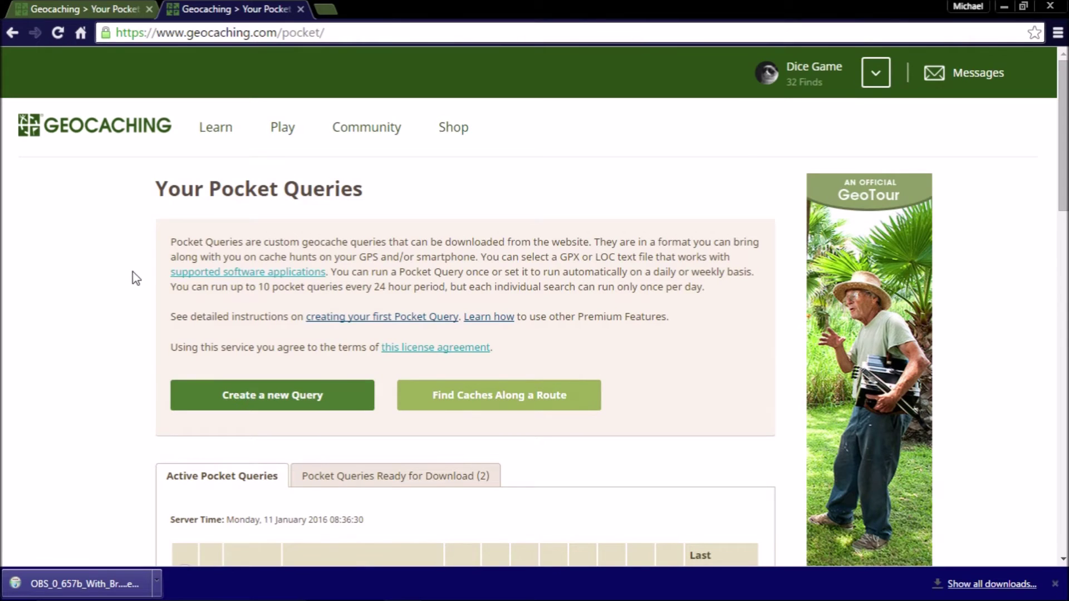
pyautogui.click(57, 31)
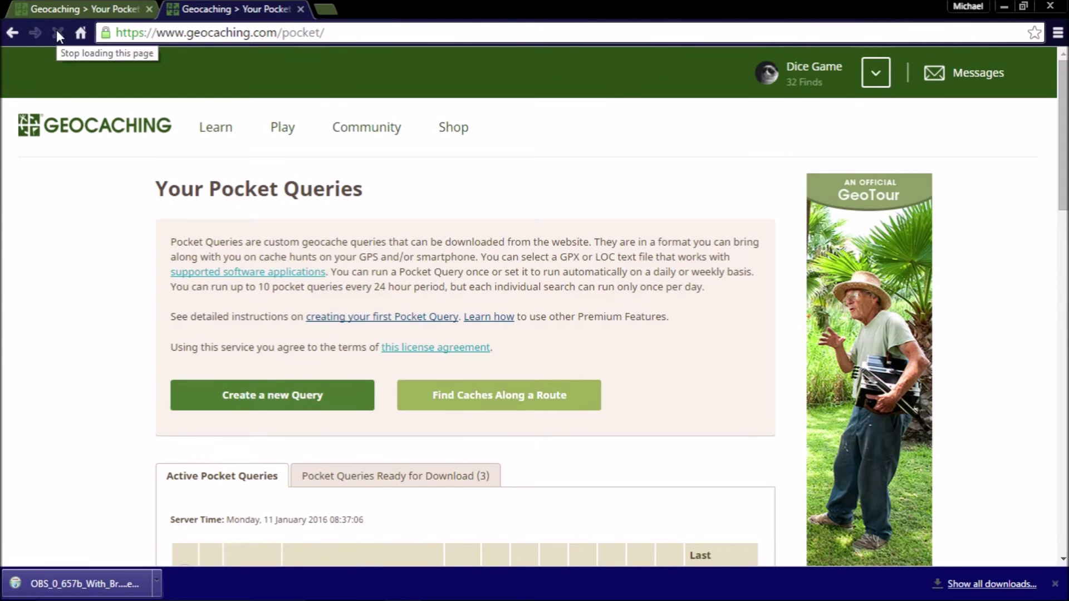
pyautogui.click(399, 478)
pyautogui.scroll(-4, 439, 389)
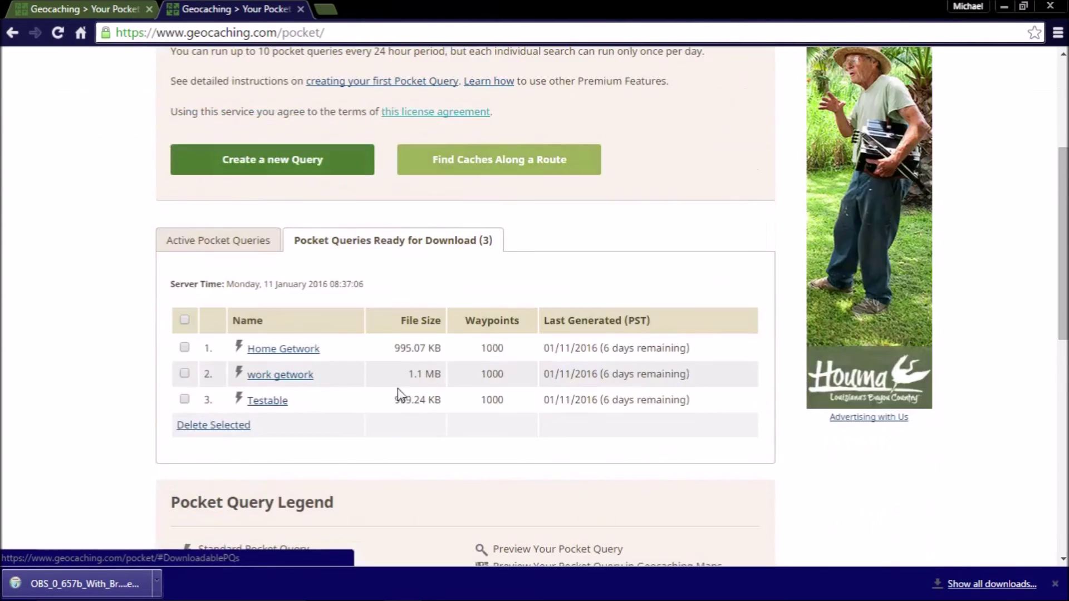
pyautogui.click(279, 402)
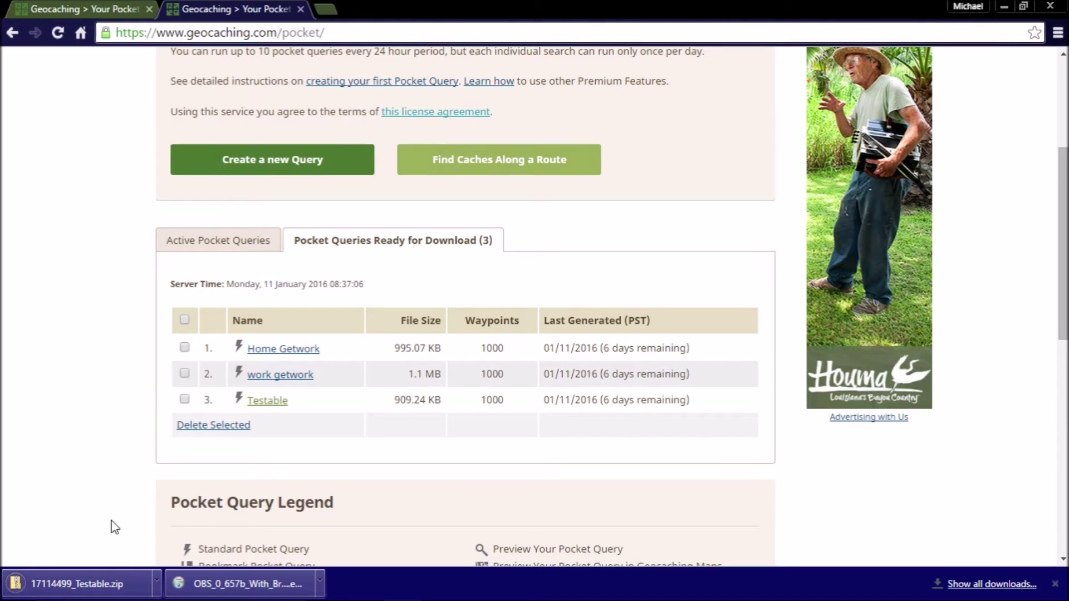
# Extract 17114499_Testable.zip into a 17114499_Testable folder in Downloads with 7-Zip, then close it
pyautogui.click(441, 590)
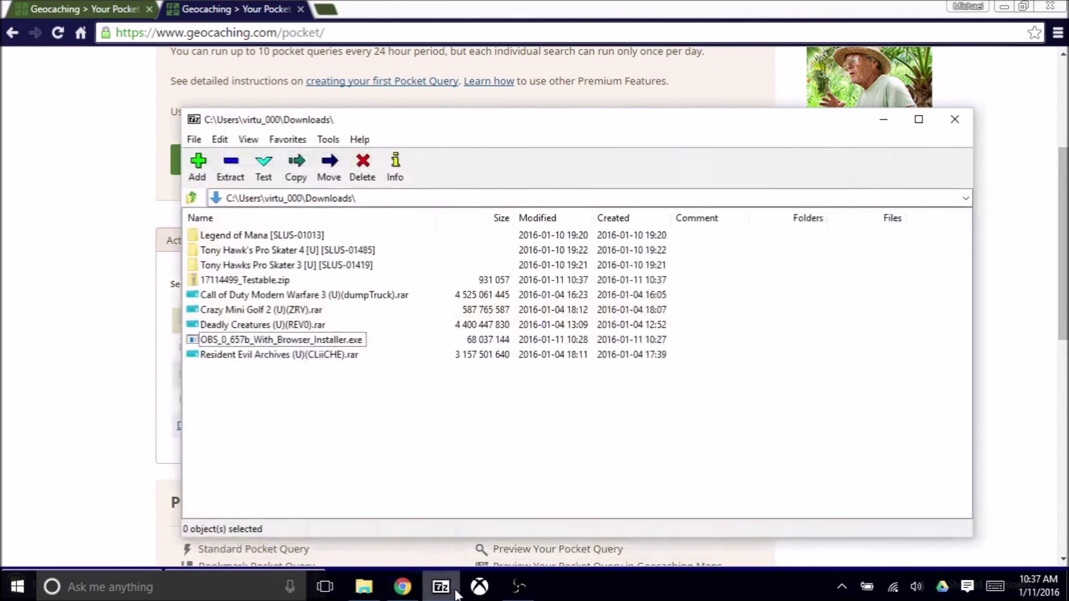
pyautogui.click(231, 340)
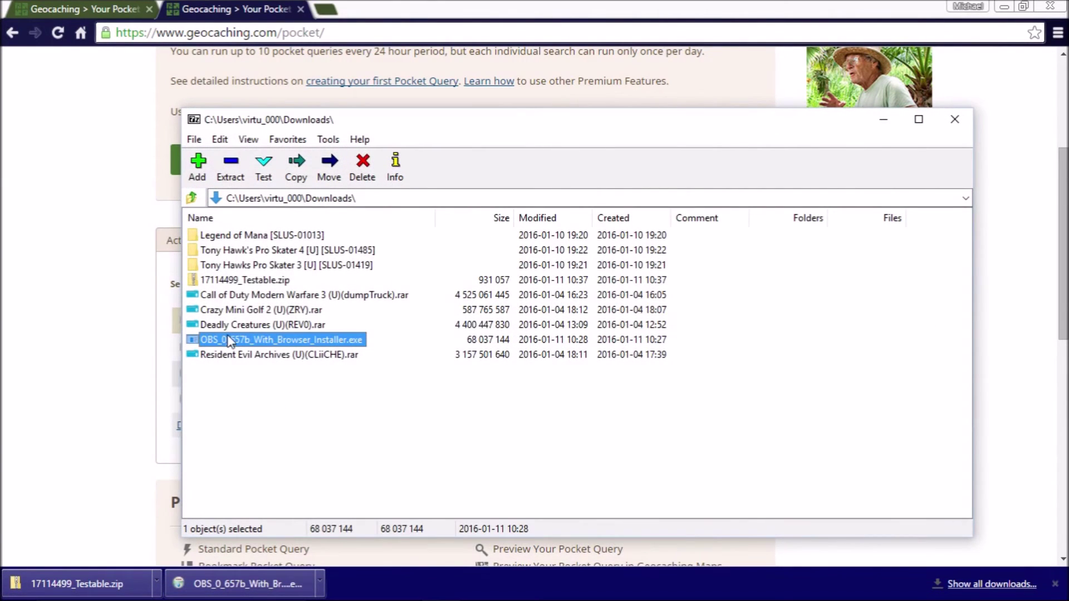
pyautogui.click(247, 281)
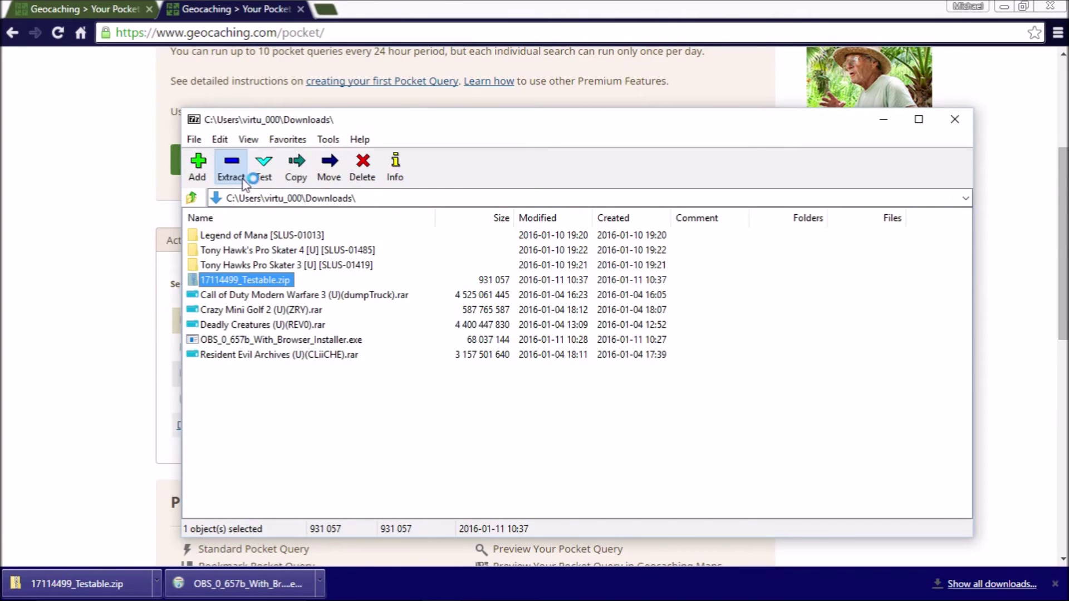
pyautogui.click(231, 167)
pyautogui.click(520, 401)
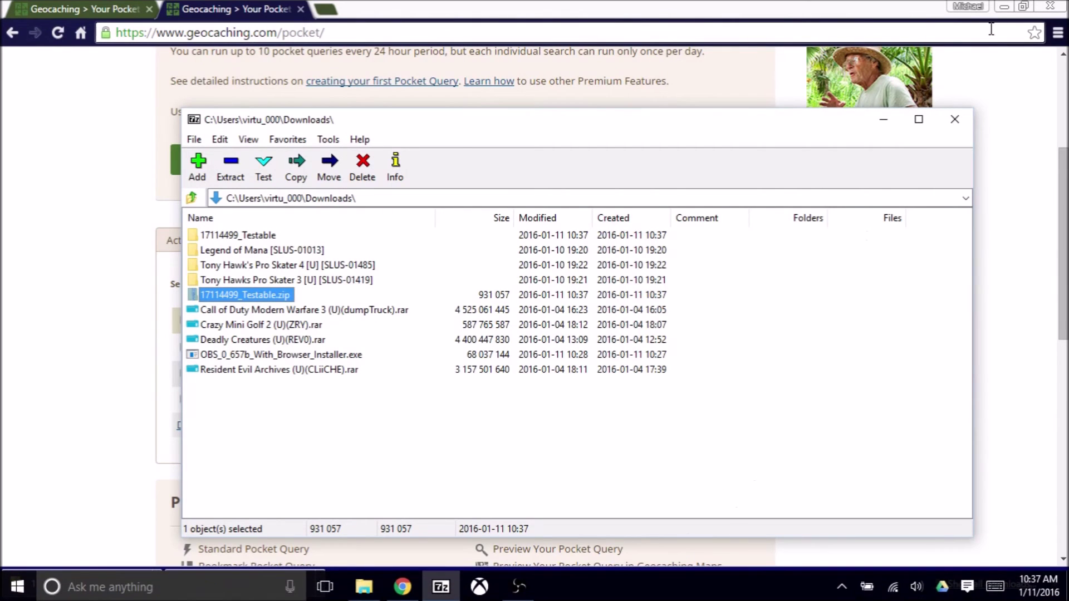
pyautogui.click(968, 118)
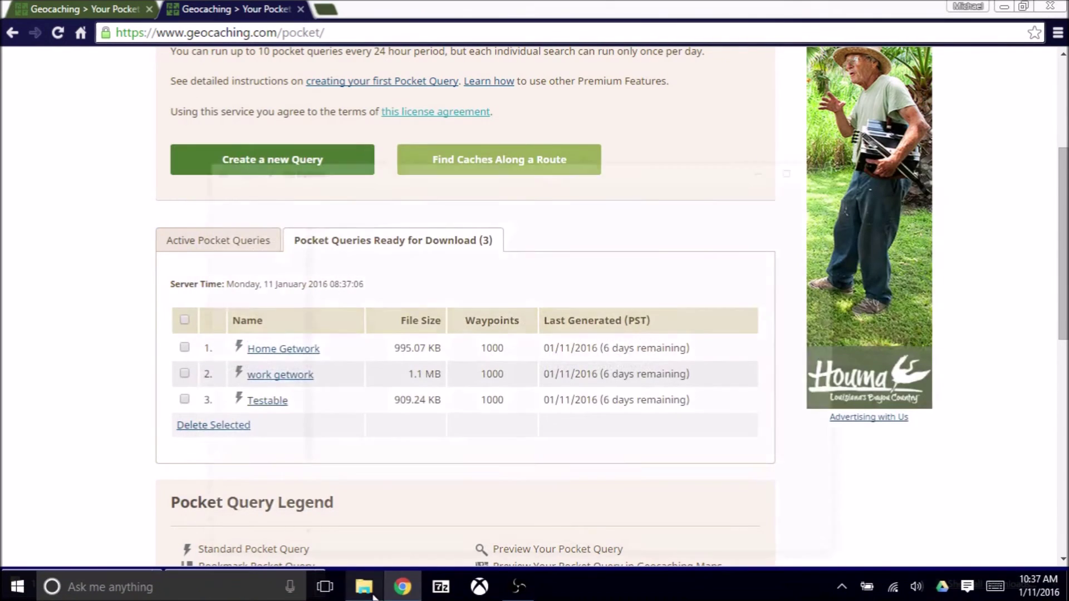
pyautogui.click(364, 586)
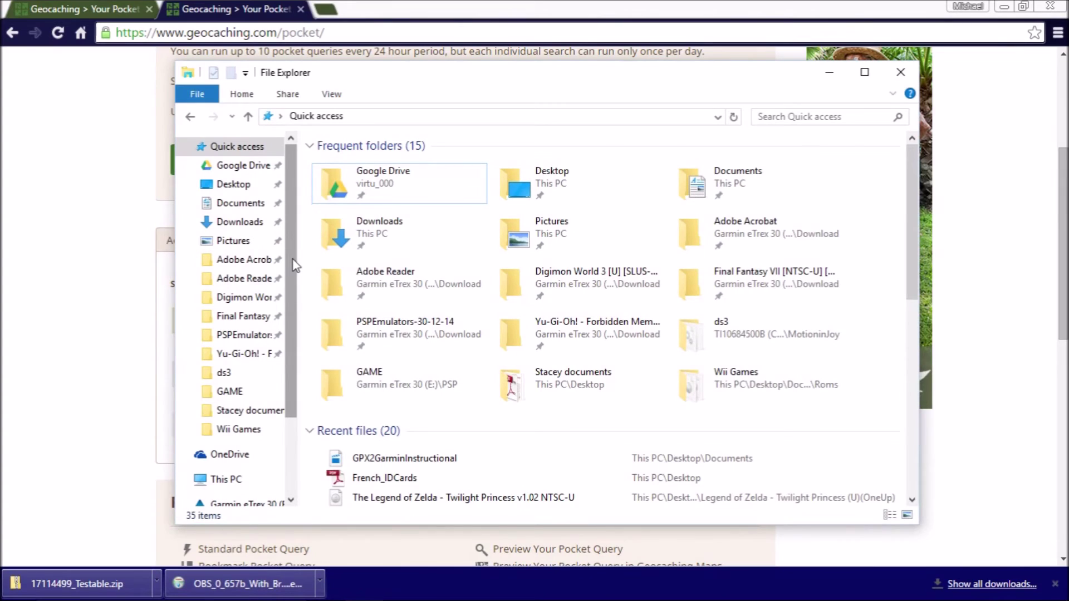
# Copy the extracted 17114499_Testable folder from Downloads
pyautogui.moveTo(293, 264)
pyautogui.mouseDown()
pyautogui.moveTo(288, 292)
pyautogui.moveTo(295, 247)
pyautogui.mouseUp()
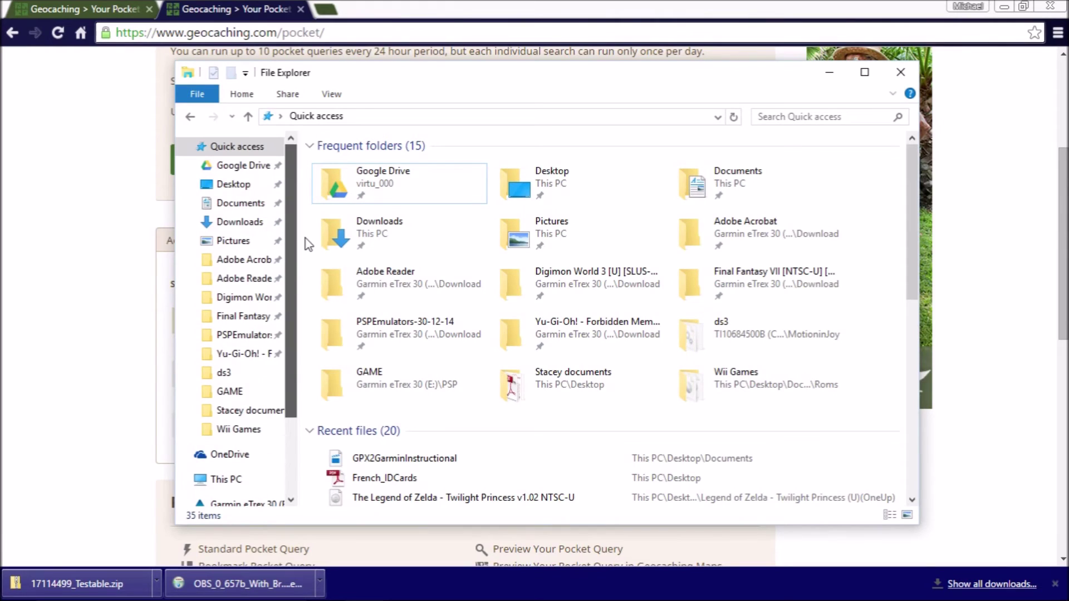
pyautogui.click(253, 225)
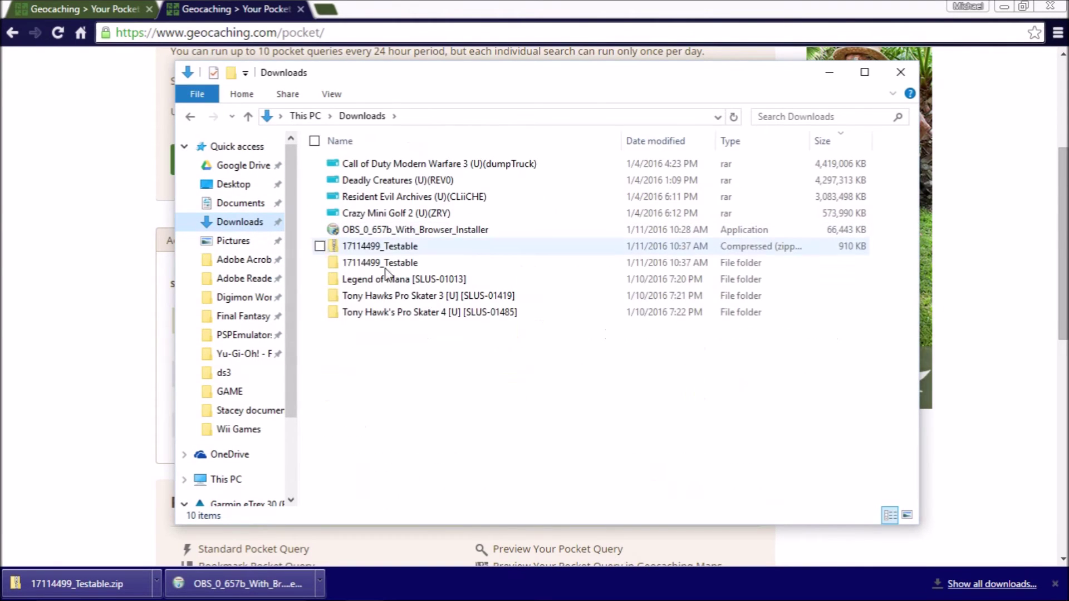
pyautogui.rightClick(335, 266)
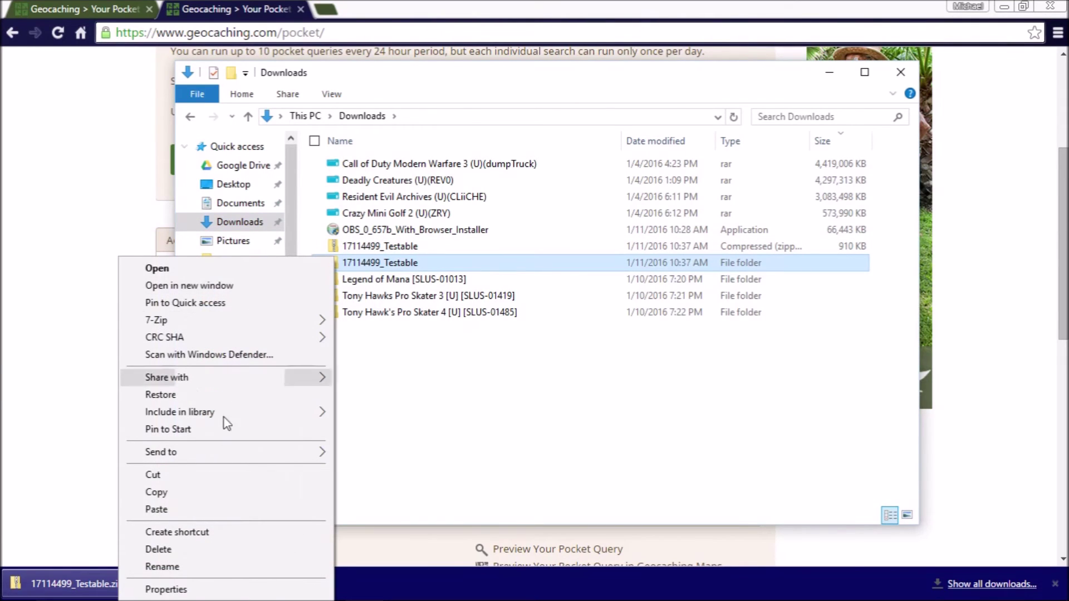
pyautogui.click(156, 492)
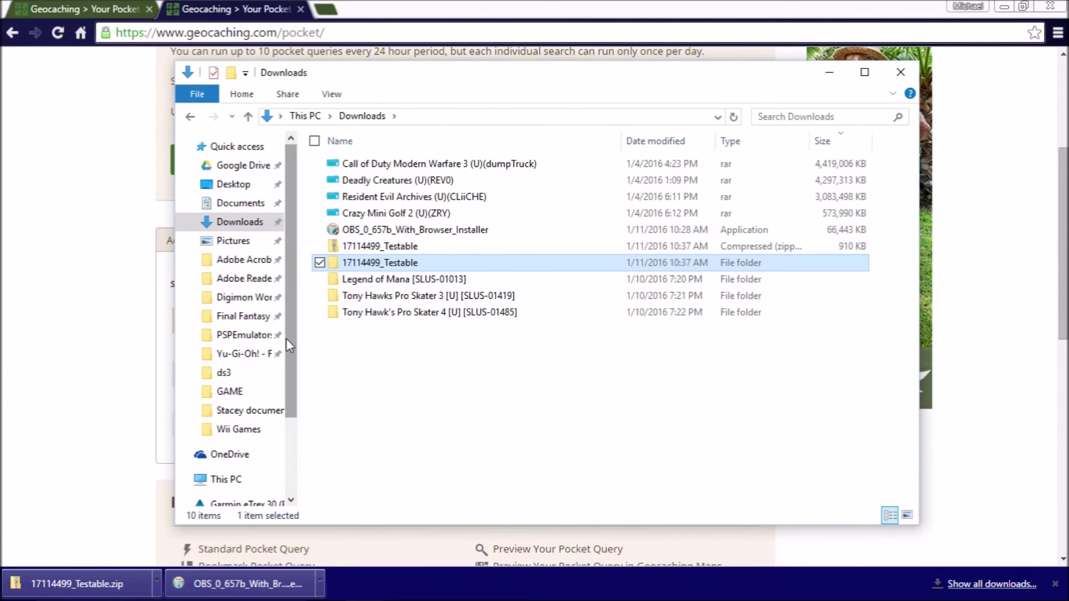
# Go to the Garmin folder on Garmin eTrex 30 (E:) and select GPX
pyautogui.scroll(-3, 278, 390)
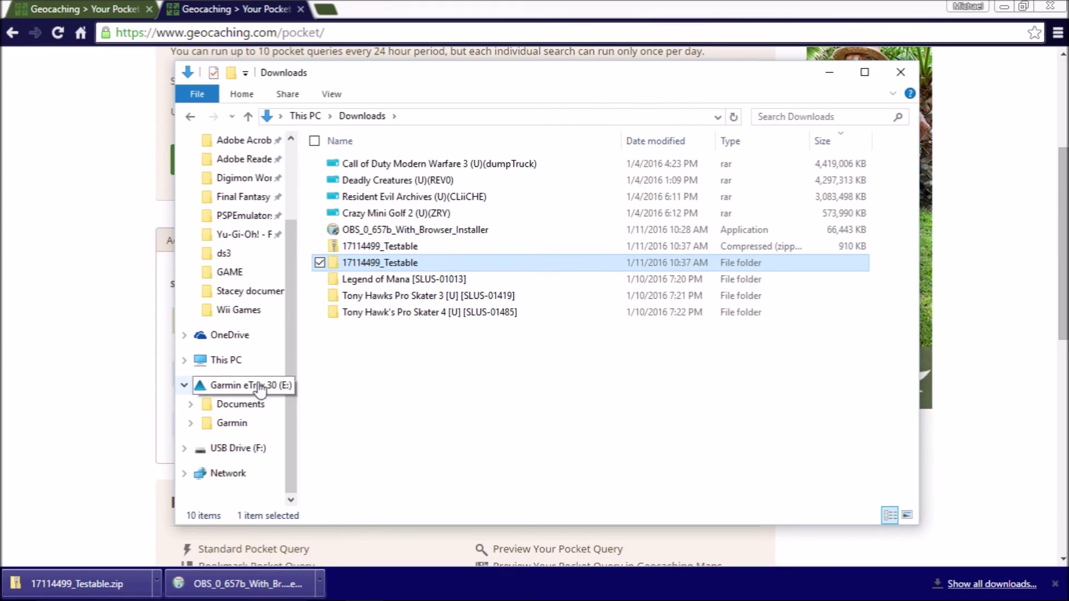
pyautogui.click(251, 450)
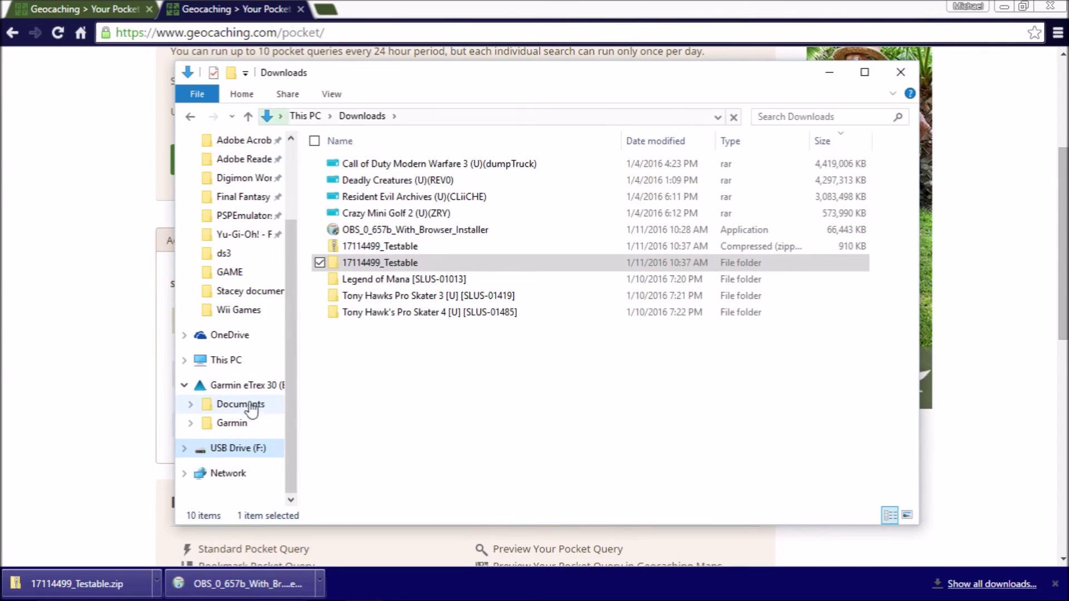
pyautogui.click(234, 428)
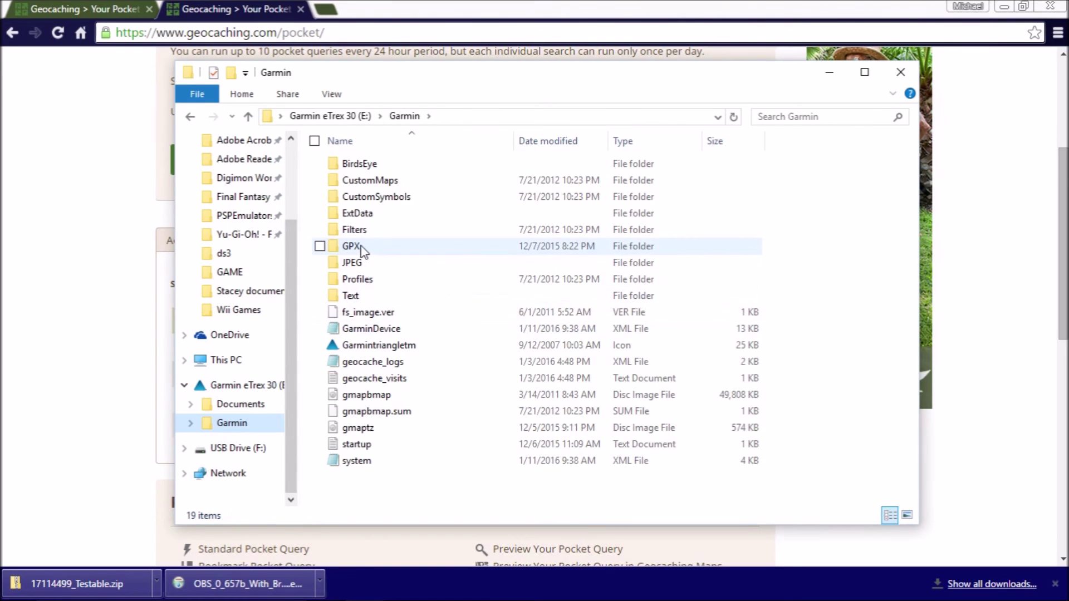
pyautogui.click(362, 250)
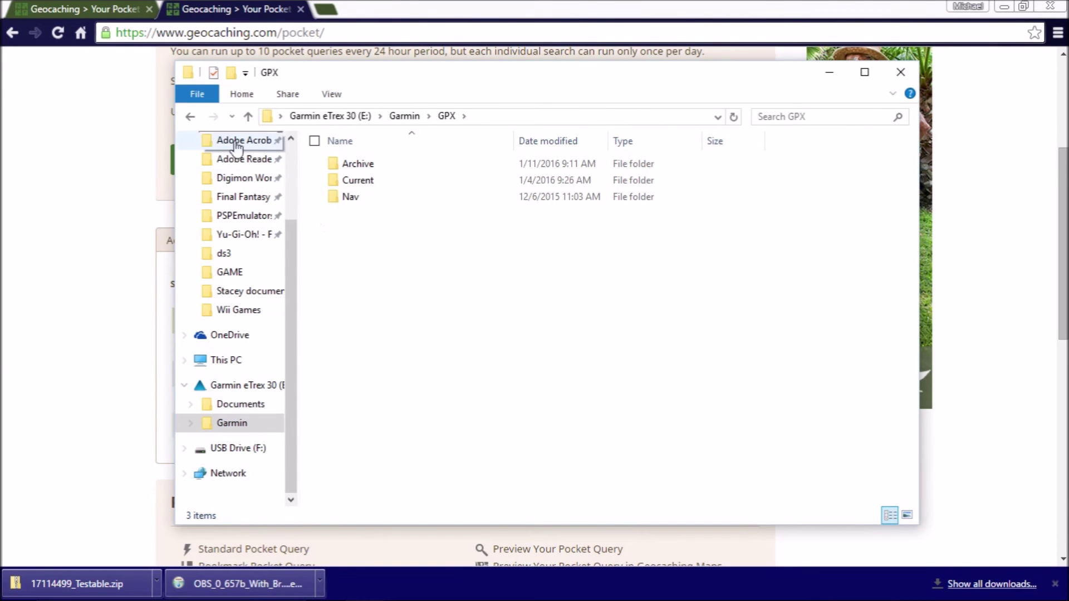
# Paste 17114499_Testable into the eTrex's GPX\Nav folder, then close File Explorer
pyautogui.click(190, 115)
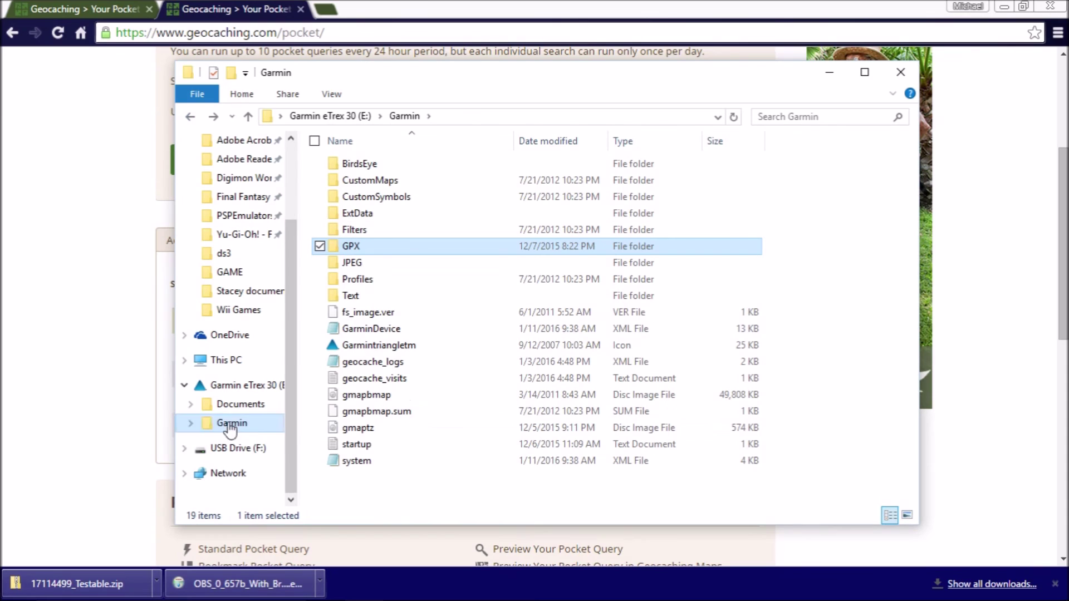
pyautogui.doubleClick(352, 246)
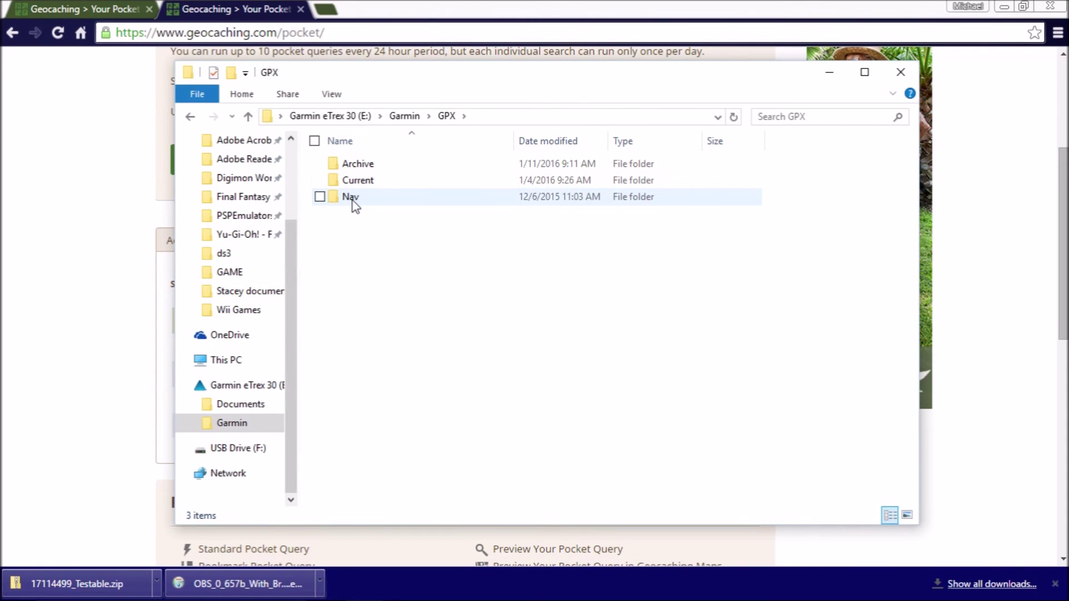
pyautogui.doubleClick(369, 203)
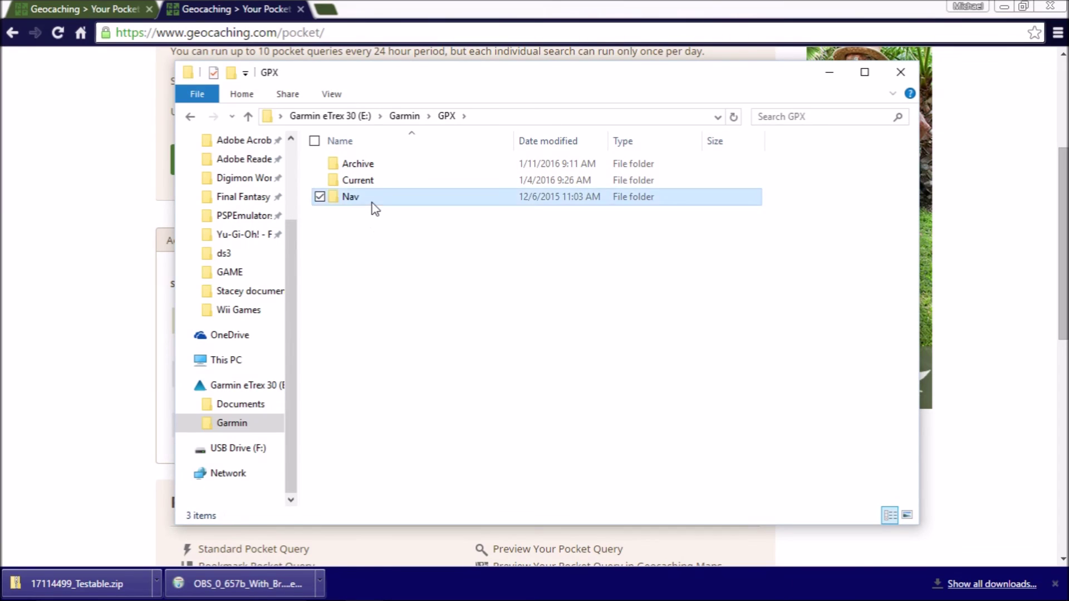
pyautogui.rightClick(375, 211)
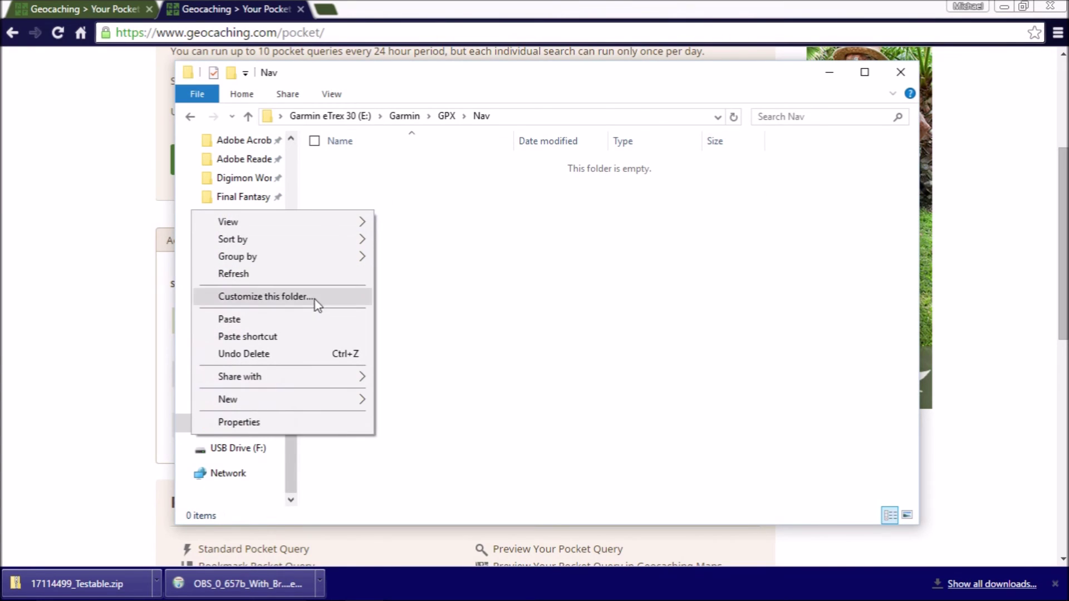
pyautogui.click(310, 320)
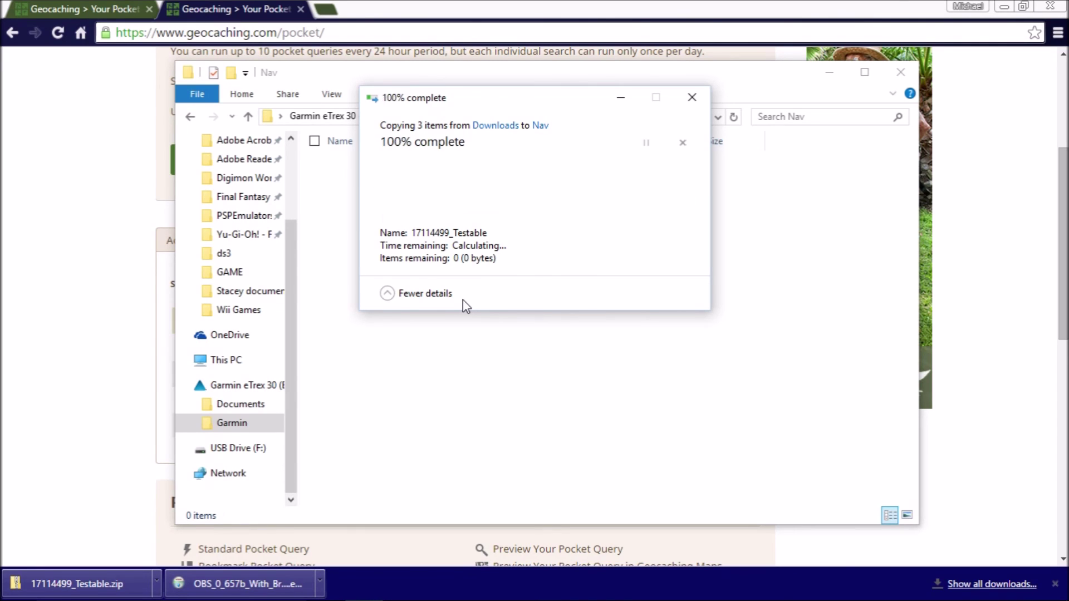
pyautogui.click(911, 69)
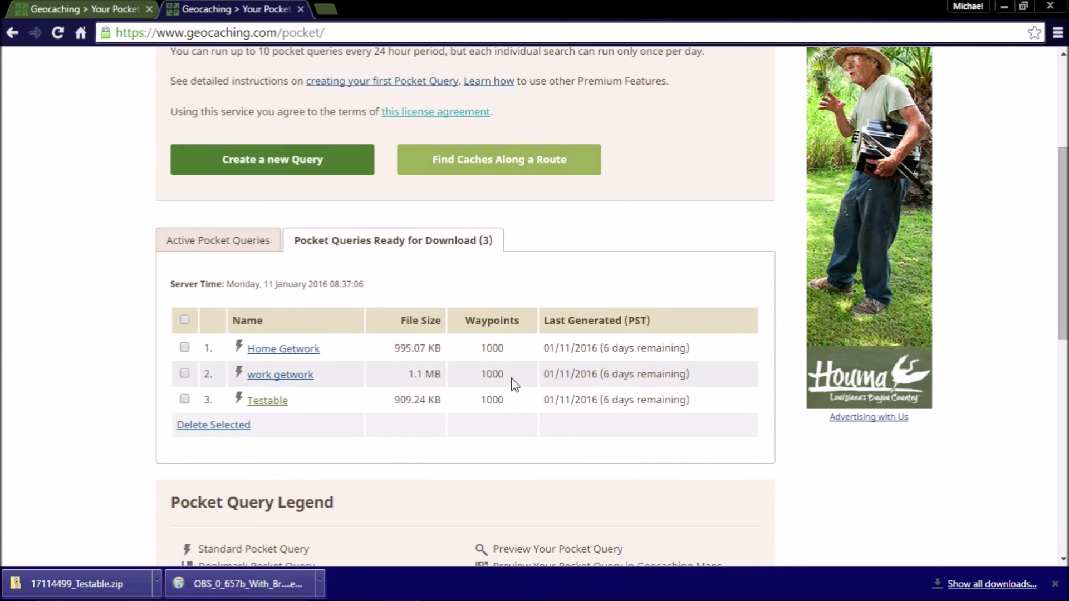
# Leave the Pocket Queries page via the GEOCACHING logo to load the Geocaching.com home page
pyautogui.scroll(4, 514, 384)
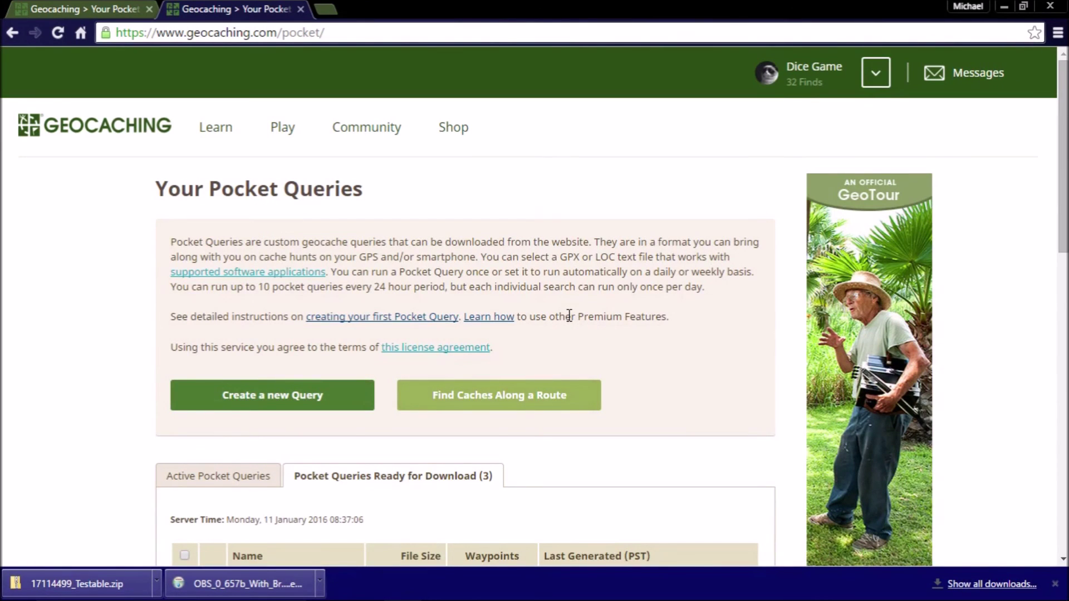
pyautogui.click(143, 136)
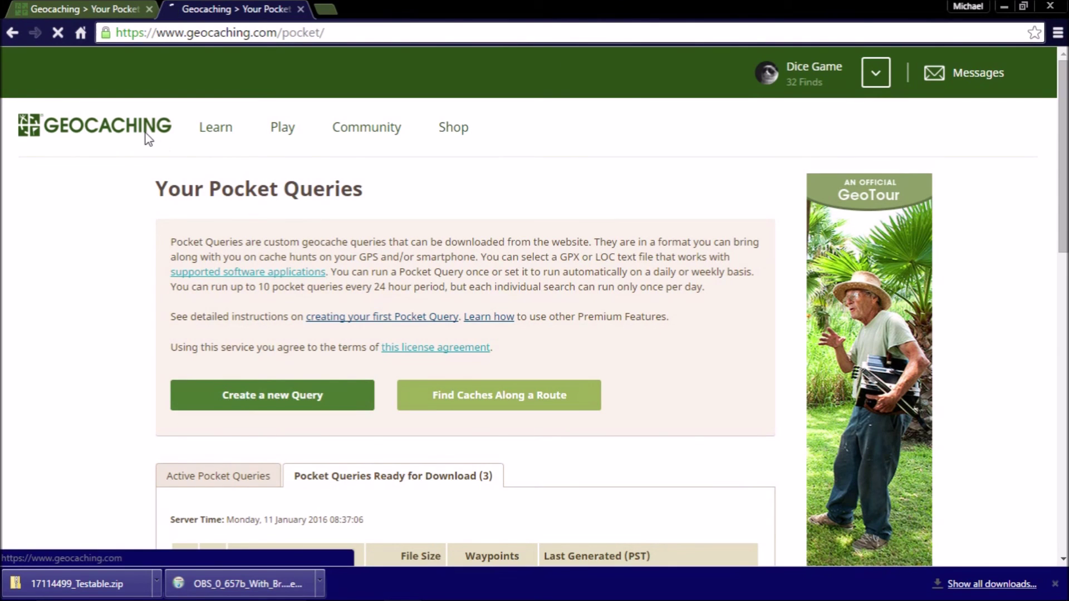
pyautogui.scroll(-5, 673, 464)
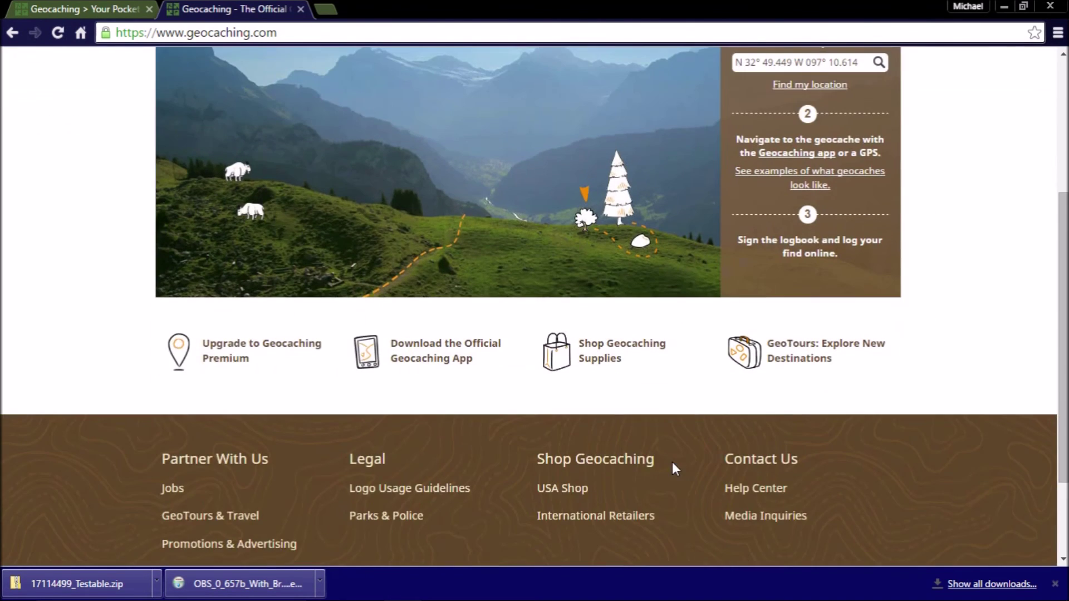
pyautogui.scroll(5, 668, 469)
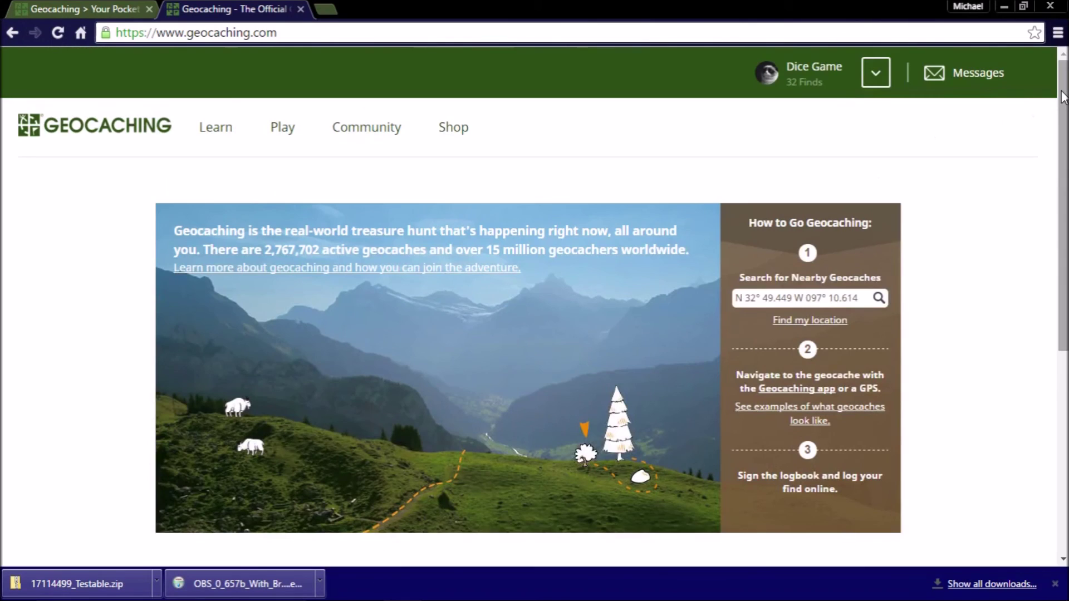
pyautogui.scroll(-5, 1054, 317)
pyautogui.scroll(5, 1054, 317)
pyautogui.scroll(1, 1035, 97)
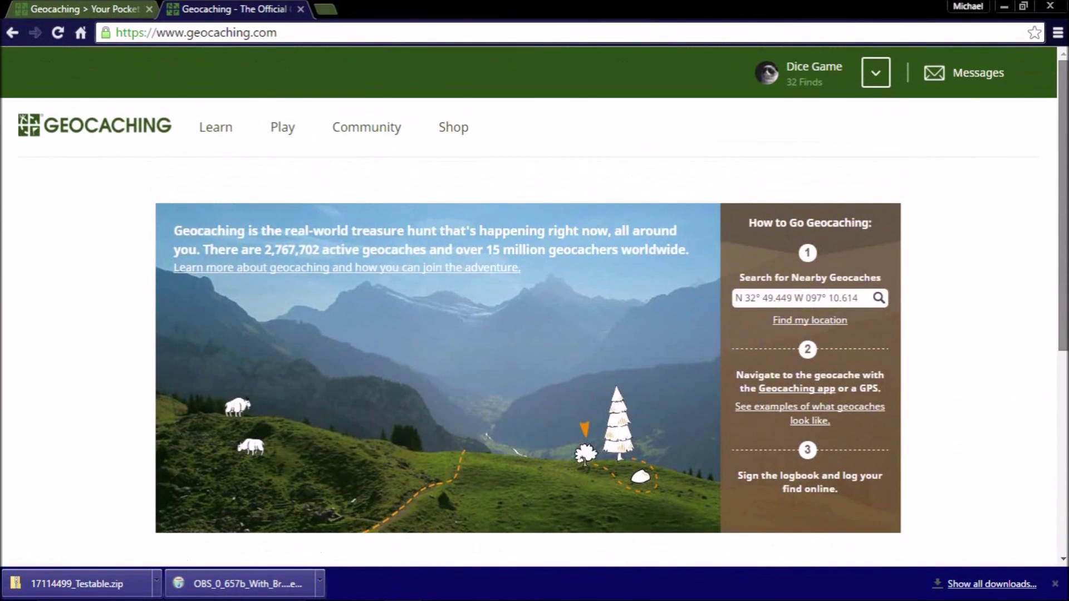